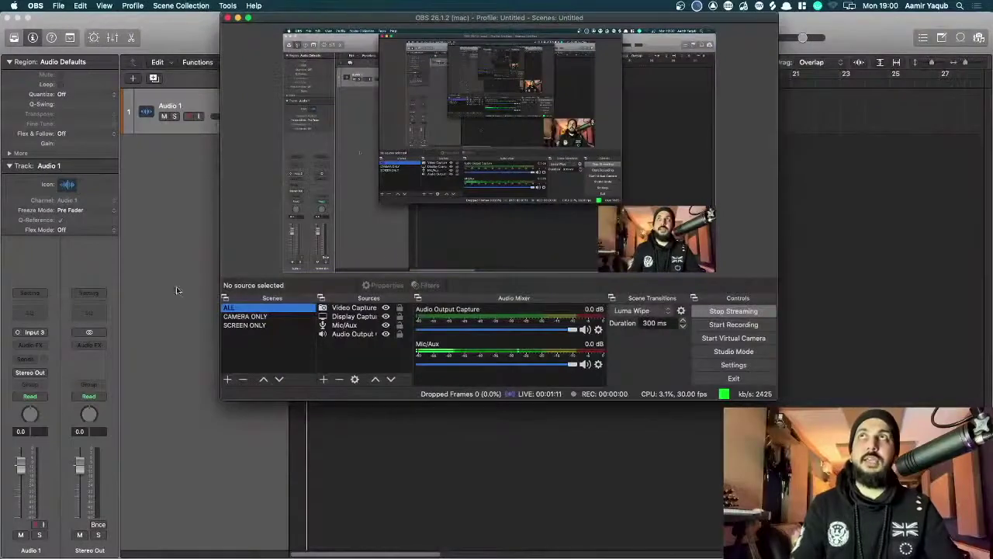
# Bring Logic Pro X and its empty GTV 1 project to the front
pyautogui.press('super+Tab')
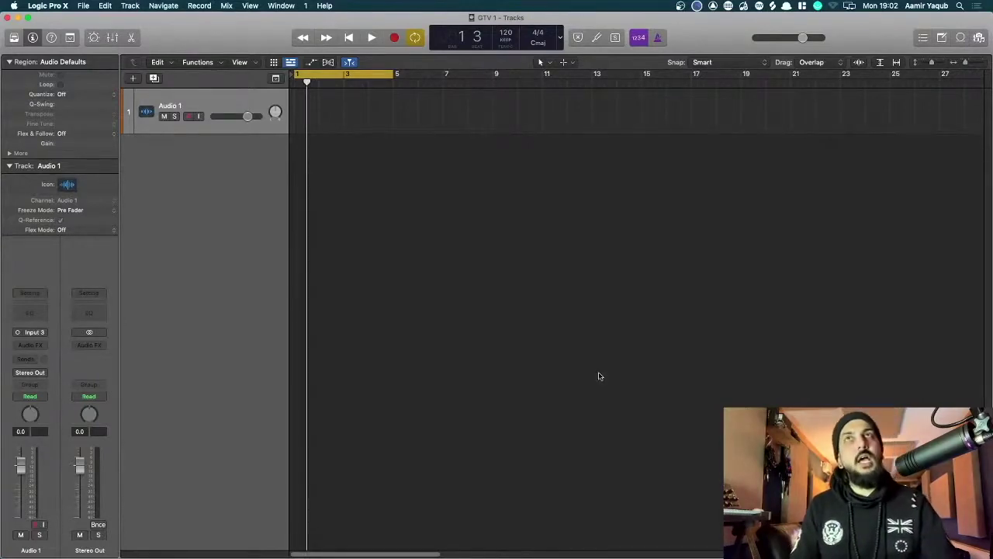
# Switch to Finder and arrange the Chops and Aamir Breaks folder windows side by side
pyautogui.press('cmd+Tab')
pyautogui.press('super+Tab')
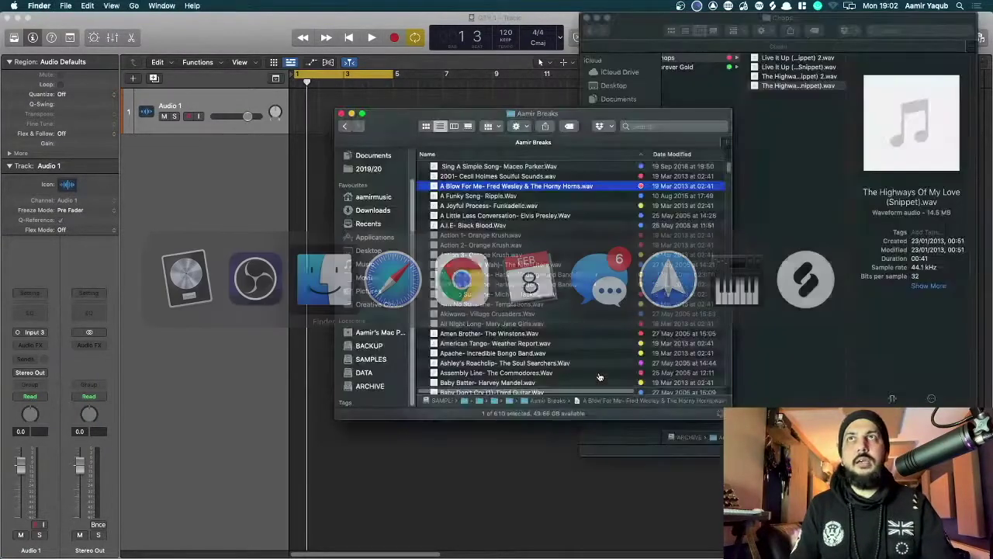
pyautogui.click(641, 28)
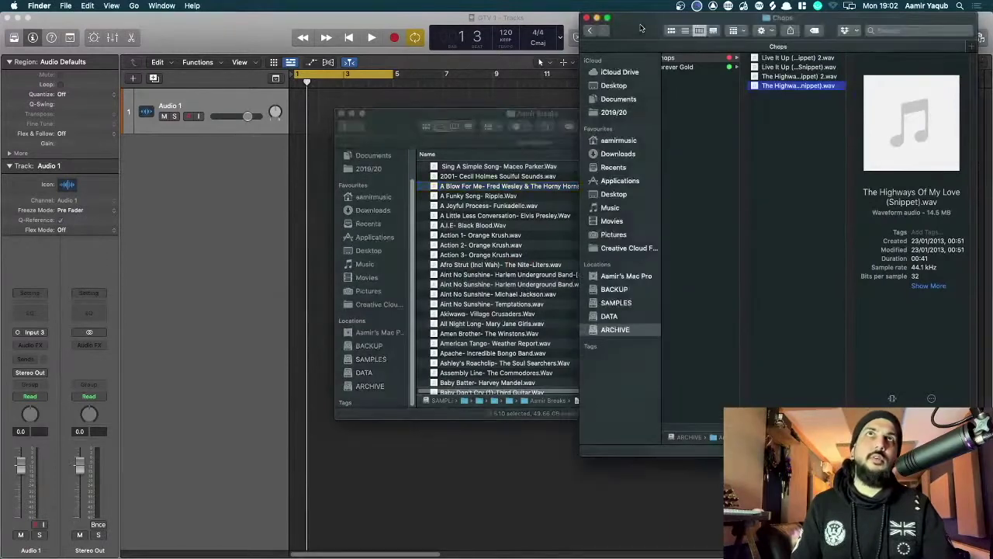
pyautogui.moveTo(640, 29)
pyautogui.mouseDown()
pyautogui.moveTo(513, 194)
pyautogui.moveTo(305, 160)
pyautogui.mouseUp()
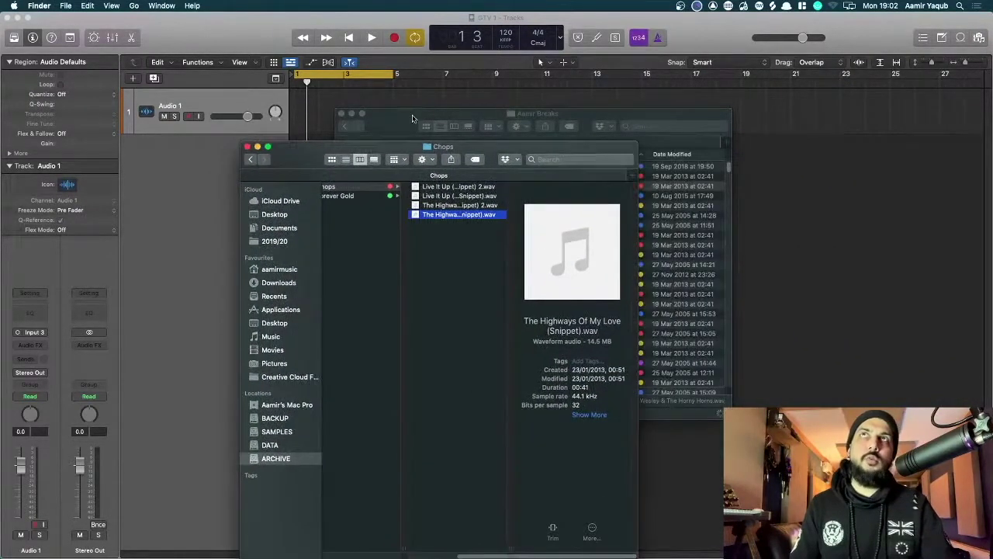
pyautogui.moveTo(412, 118); pyautogui.dragTo(152, 146)
pyautogui.click(491, 159)
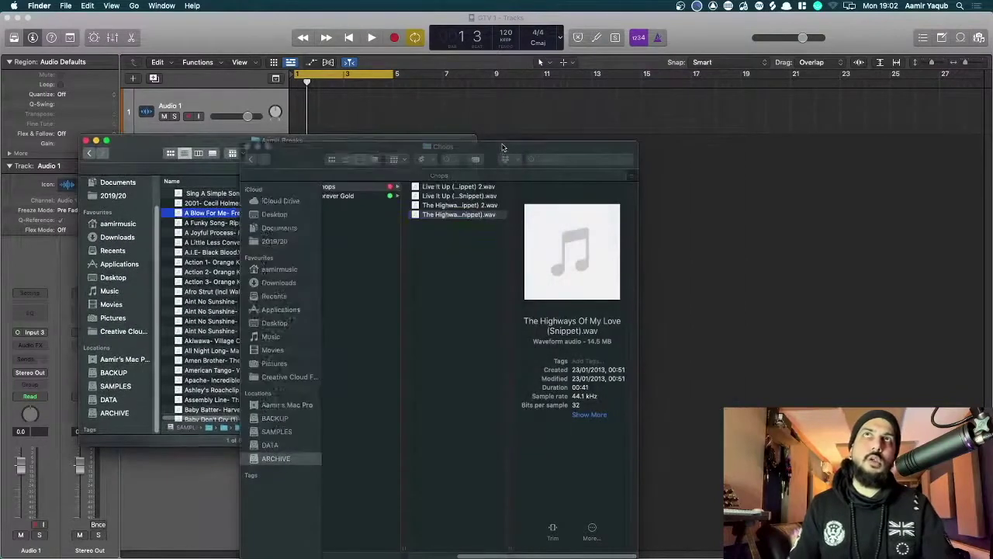
# Drag The Highways Of My Love (Snippet).wav into Logic as a new audio track
pyautogui.click(466, 214)
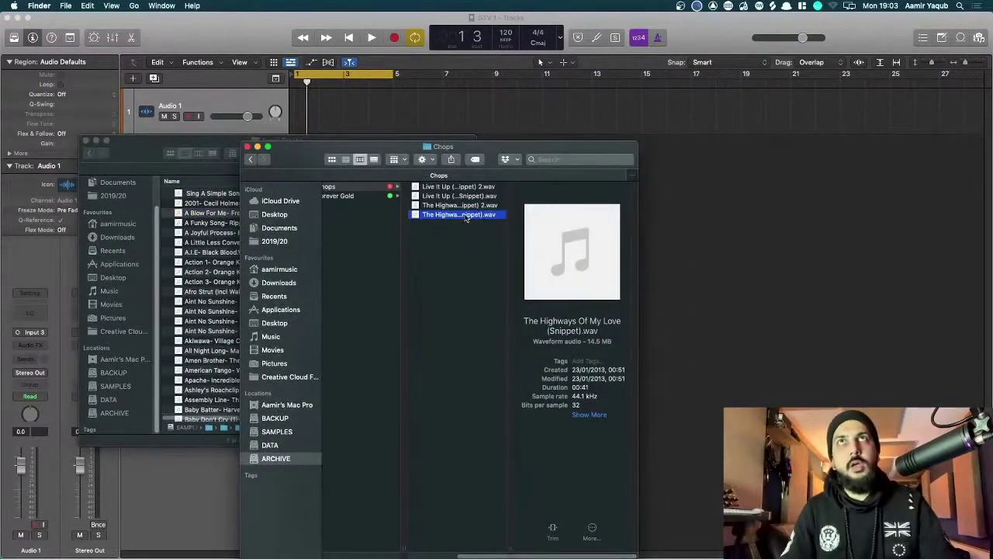
pyautogui.moveTo(465, 217); pyautogui.dragTo(741, 192)
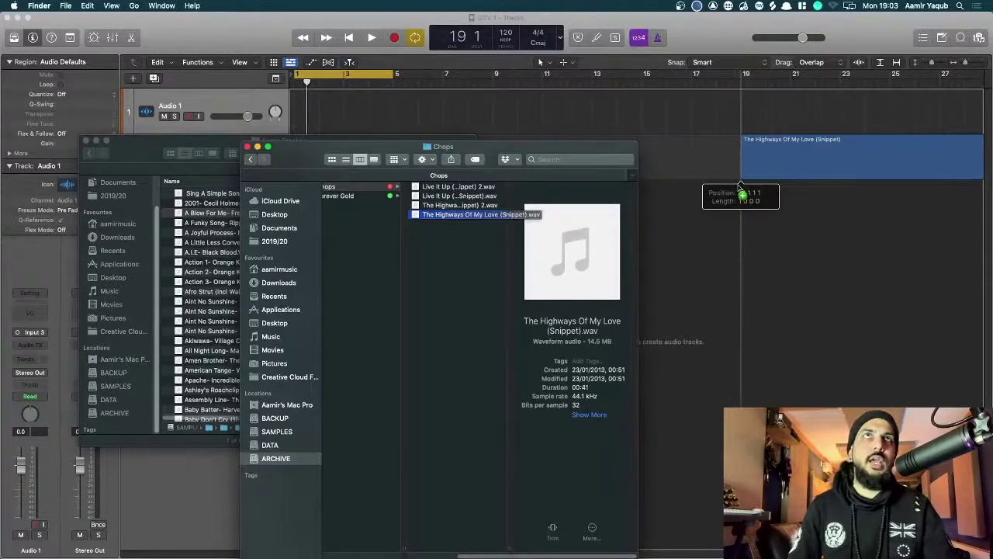
pyautogui.moveTo(741, 192); pyautogui.dragTo(740, 192)
pyautogui.click(236, 27)
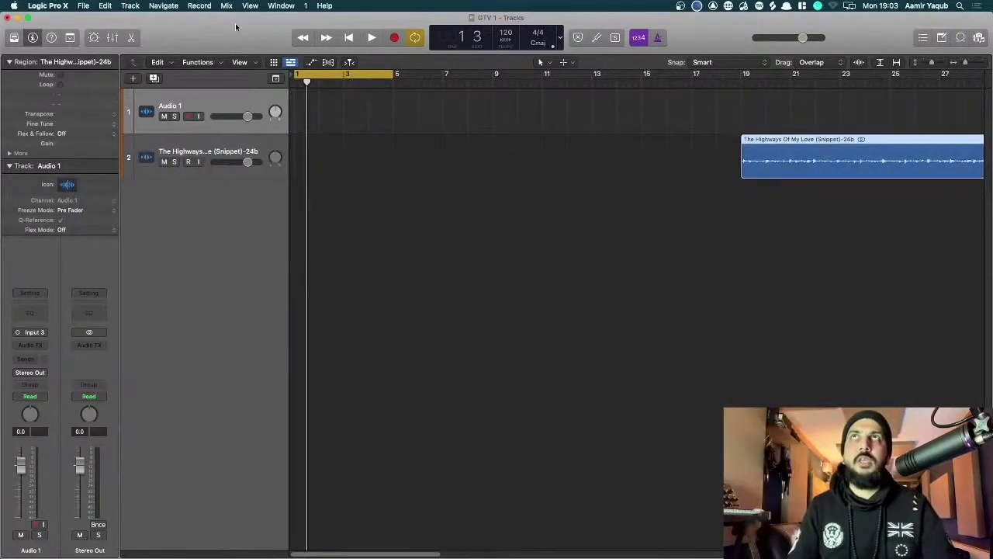
# Move the snippet region to bar 1 and browse All Files in the Browser
pyautogui.moveTo(918, 168); pyautogui.dragTo(477, 159)
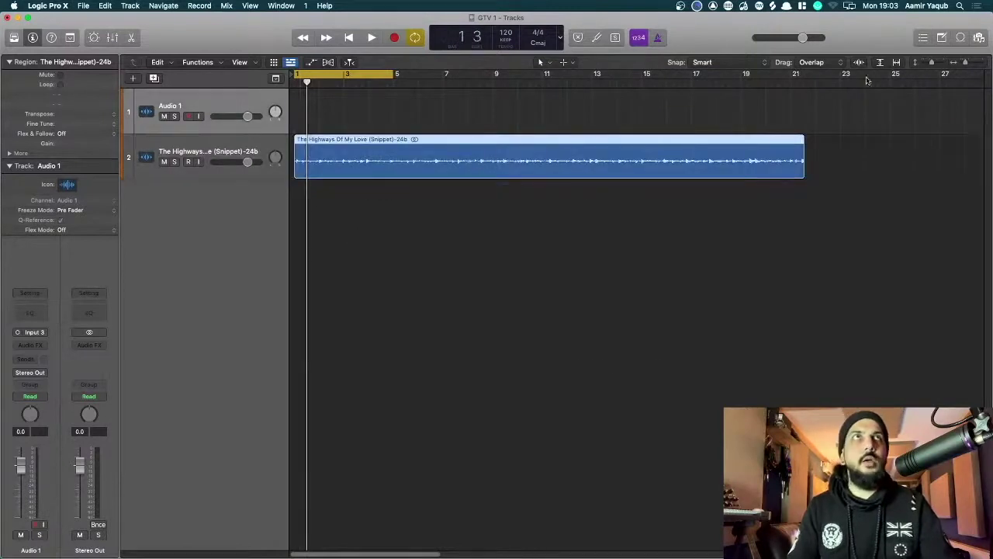
pyautogui.click(977, 39)
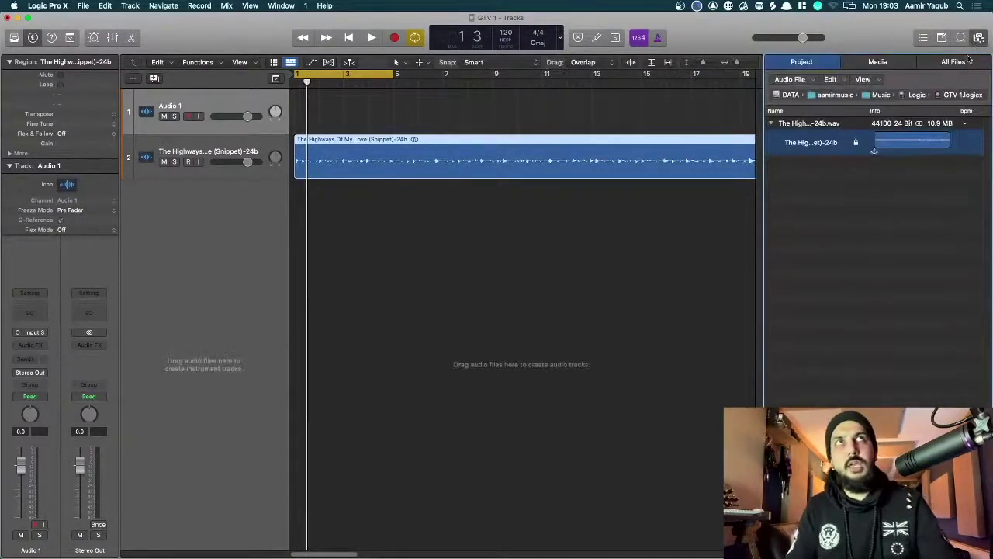
pyautogui.click(967, 65)
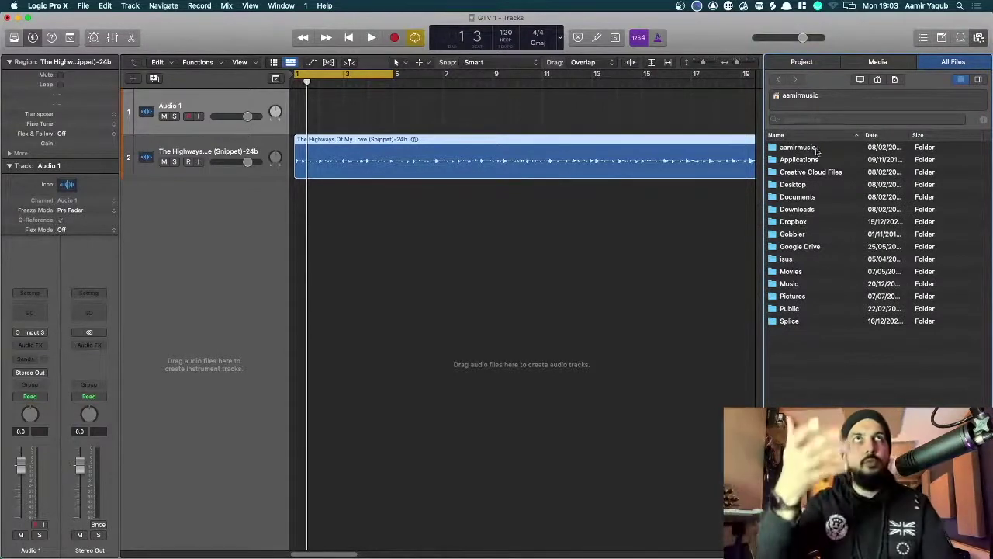
pyautogui.click(895, 79)
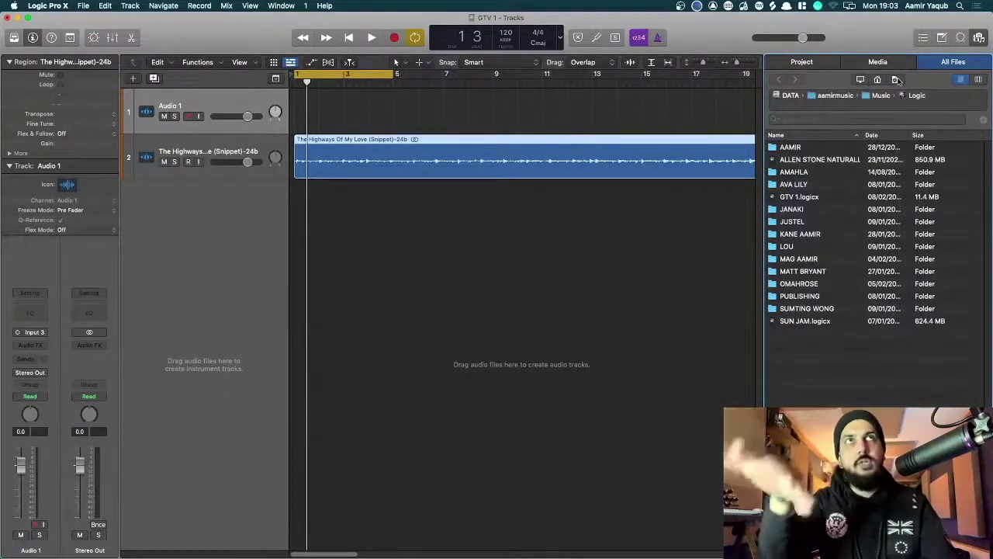
pyautogui.click(878, 79)
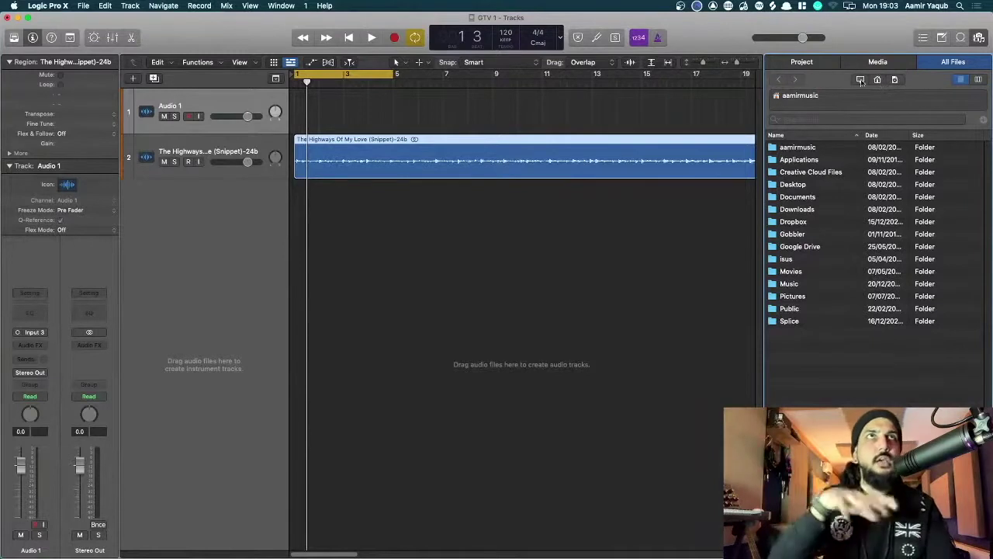
pyautogui.click(860, 79)
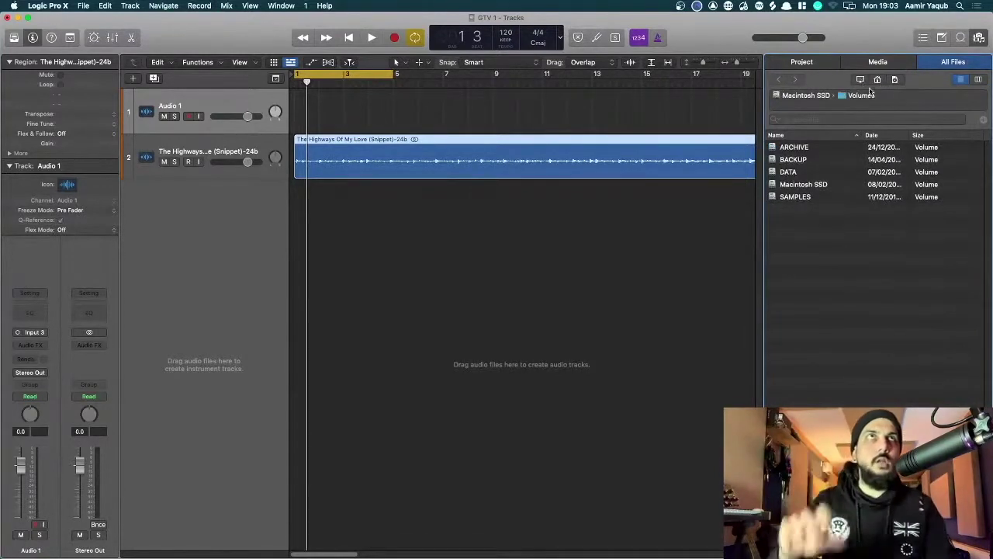
pyautogui.click(877, 80)
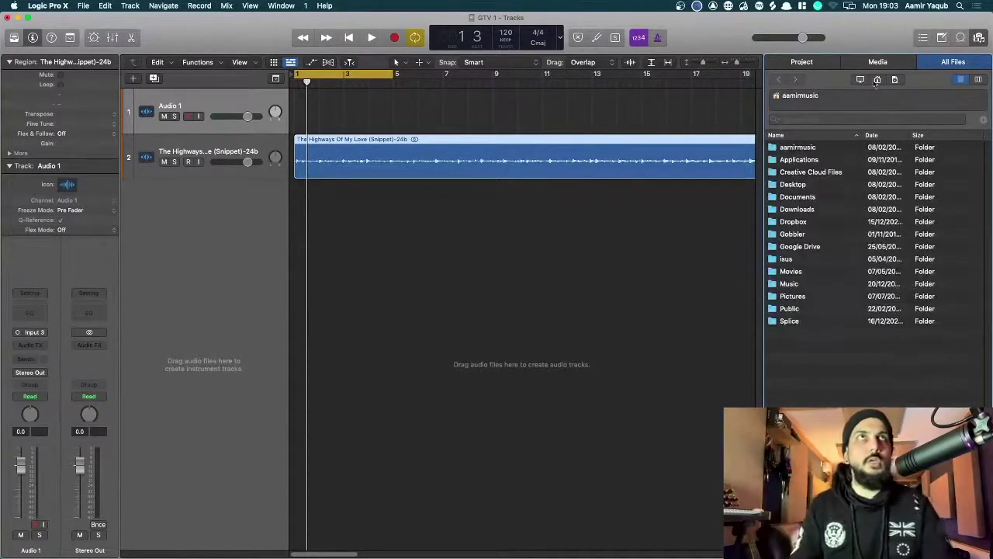
# Close the Browser and deselect the snippet region
pyautogui.click(979, 37)
pyautogui.click(865, 318)
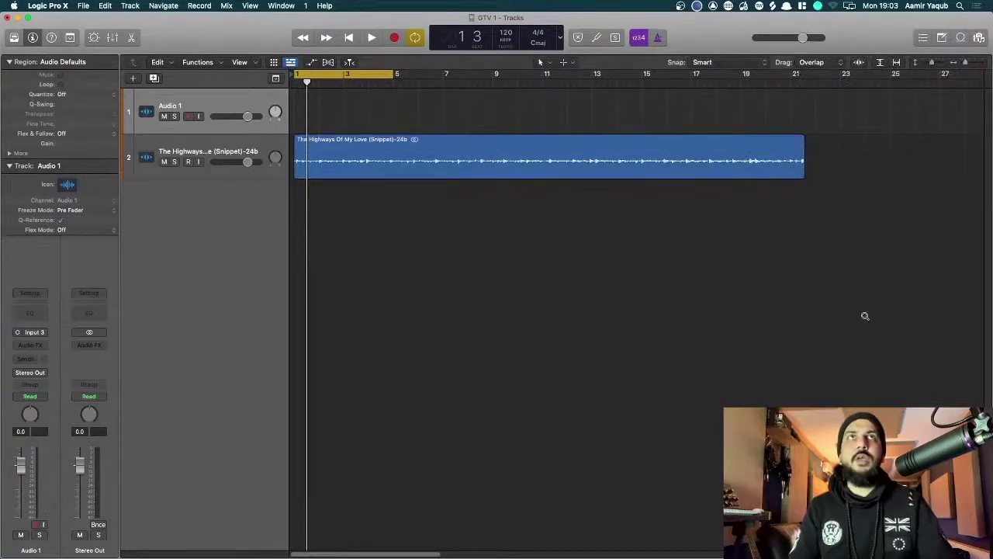
pyautogui.keyDown('ctrl'); pyautogui.keyDown('alt'); pyautogui.click(865, 316); pyautogui.keyUp('alt'); pyautogui.keyUp('ctrl')
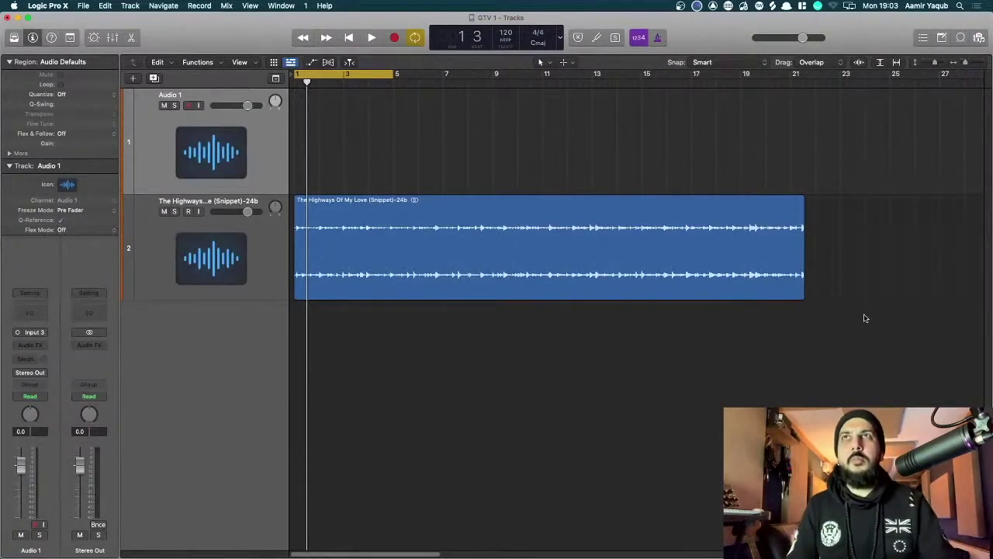
# Zoom in on bars 1–5 with taller tracks, playhead back at bar 1
pyautogui.press('super+Down')
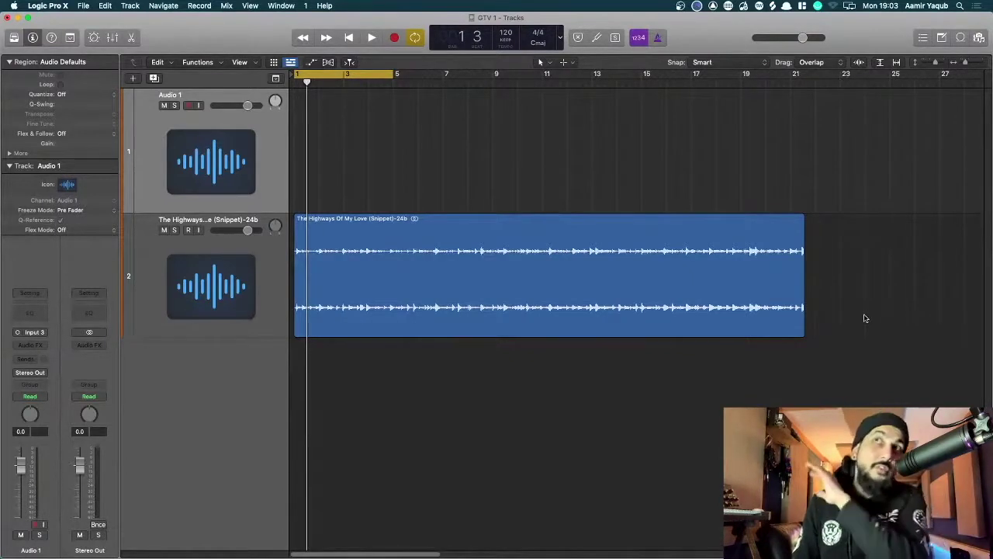
pyautogui.press('Return')
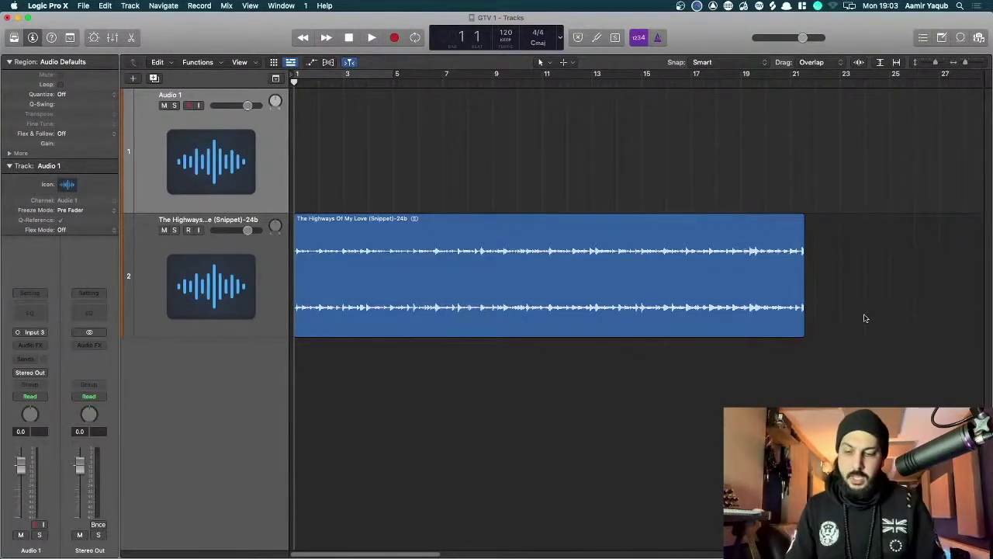
pyautogui.press('super+Right')
pyautogui.press('super+Down')
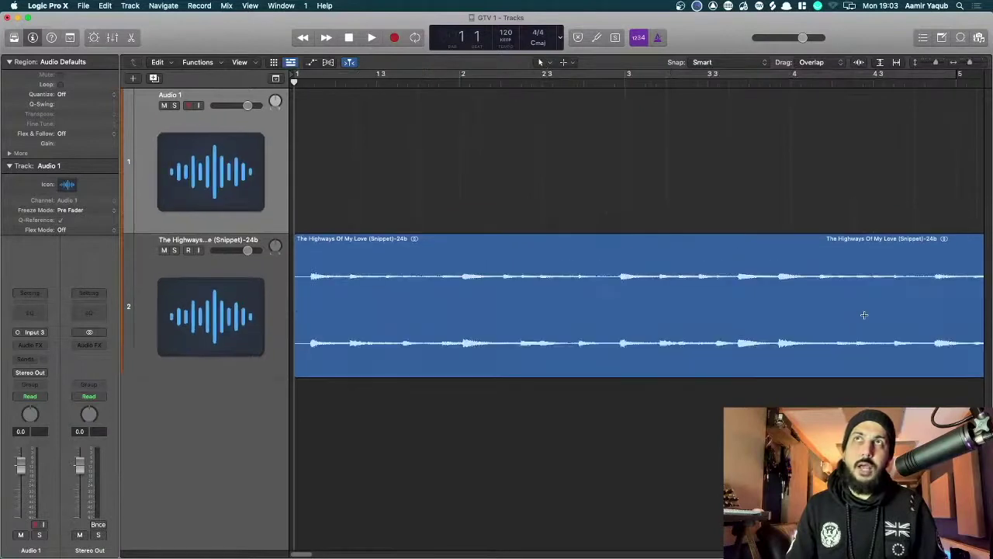
pyautogui.press('super+Down')
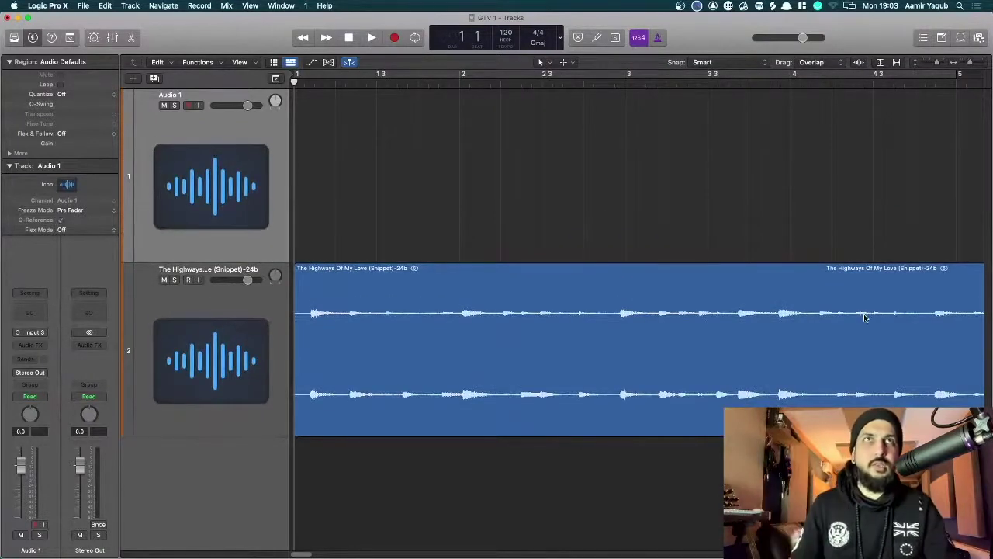
# Trim the snippet region's start and move it back to bar 1
pyautogui.moveTo(298, 425); pyautogui.dragTo(313, 426)
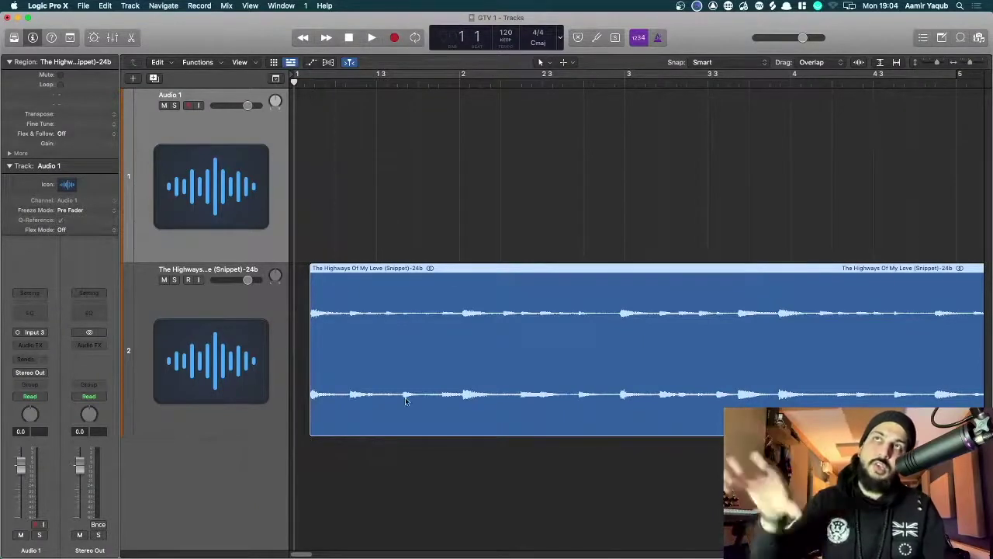
pyautogui.moveTo(405, 398); pyautogui.dragTo(344, 396)
pyautogui.click(469, 229)
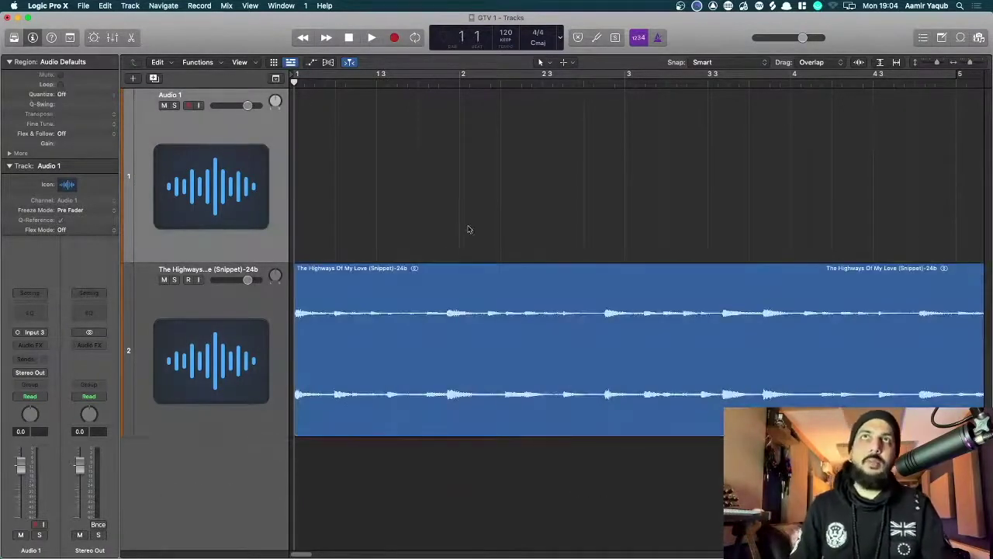
# Zoom in closely on the very start of the sample
pyautogui.press('super+Up')
pyautogui.press('super+Left')
pyautogui.press('super+Left')
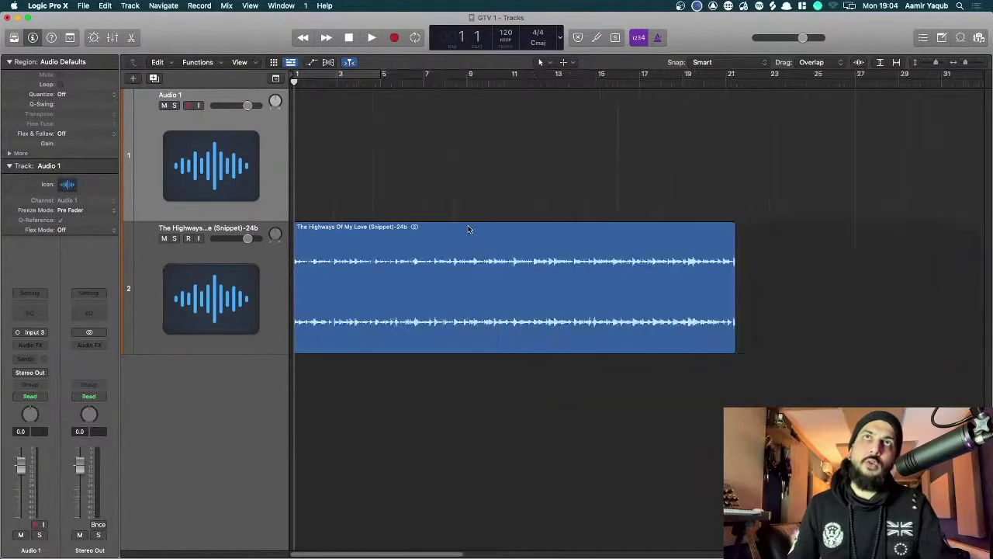
pyautogui.press('super+Right')
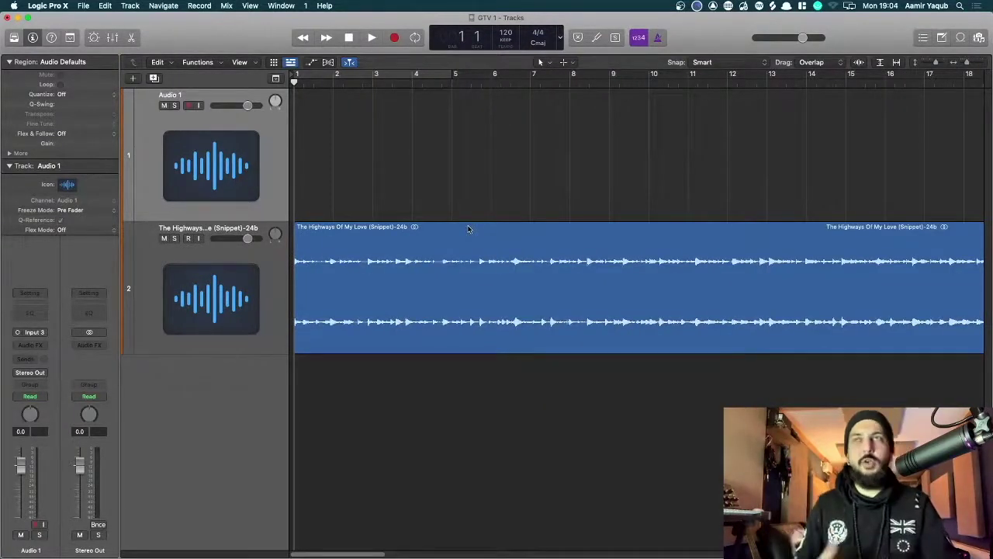
pyautogui.press('super+Right')
pyautogui.press('super+Right')
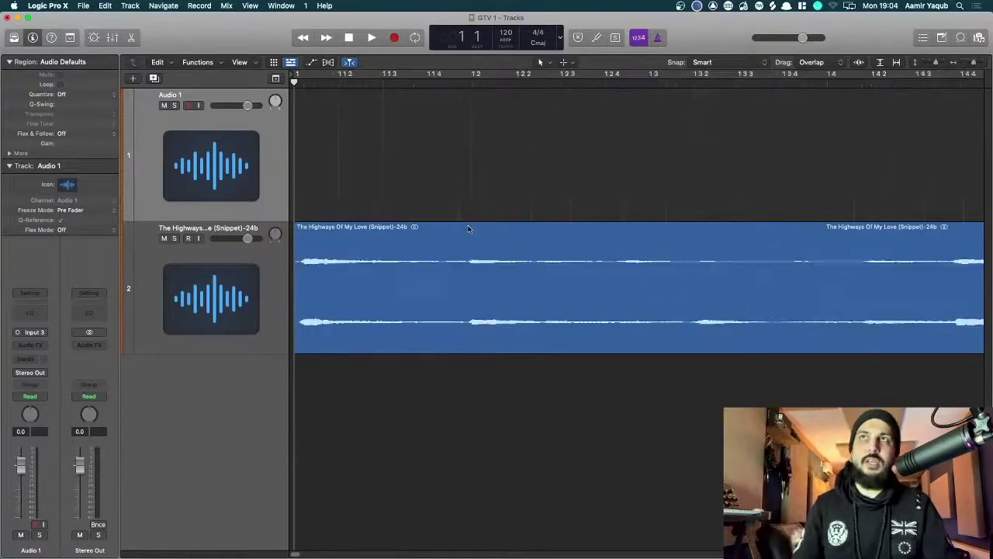
pyautogui.press('super+Right')
pyautogui.press('super+Down')
pyautogui.press('super+Down')
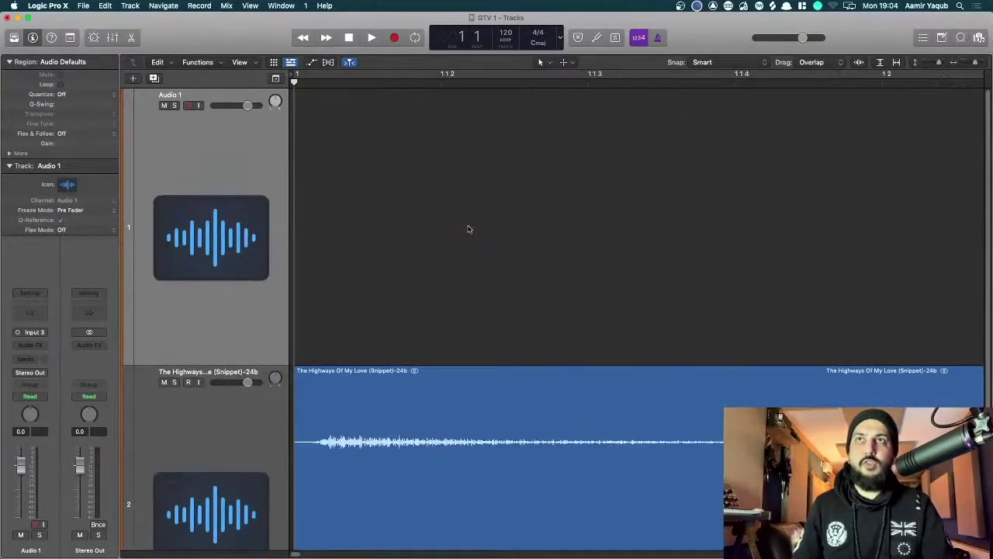
pyautogui.press('super+Right')
pyautogui.scroll(-5, 467, 229)
pyautogui.scroll(-2, 445, 280)
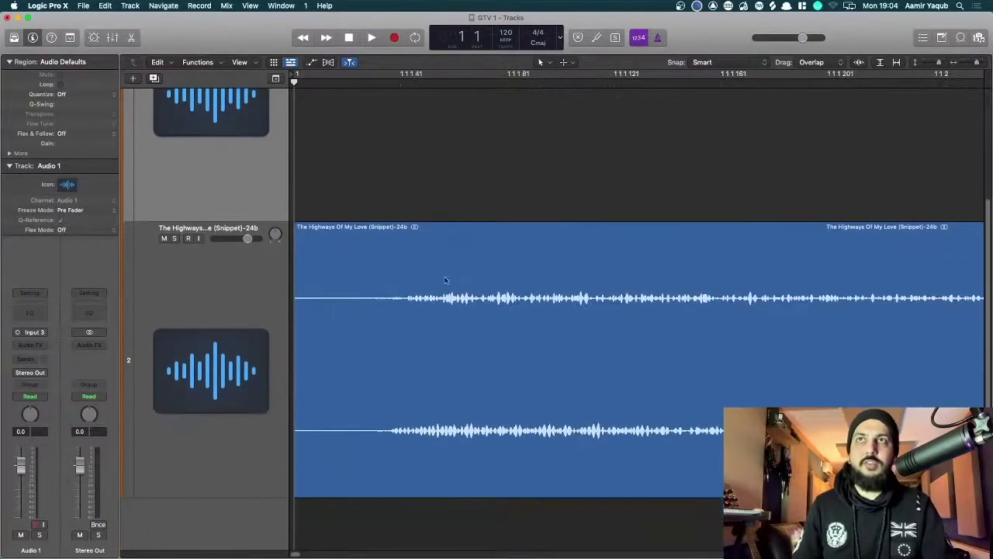
# Trim the remaining silence off the start and snap the region to bar 1
pyautogui.moveTo(294, 483); pyautogui.dragTo(374, 483)
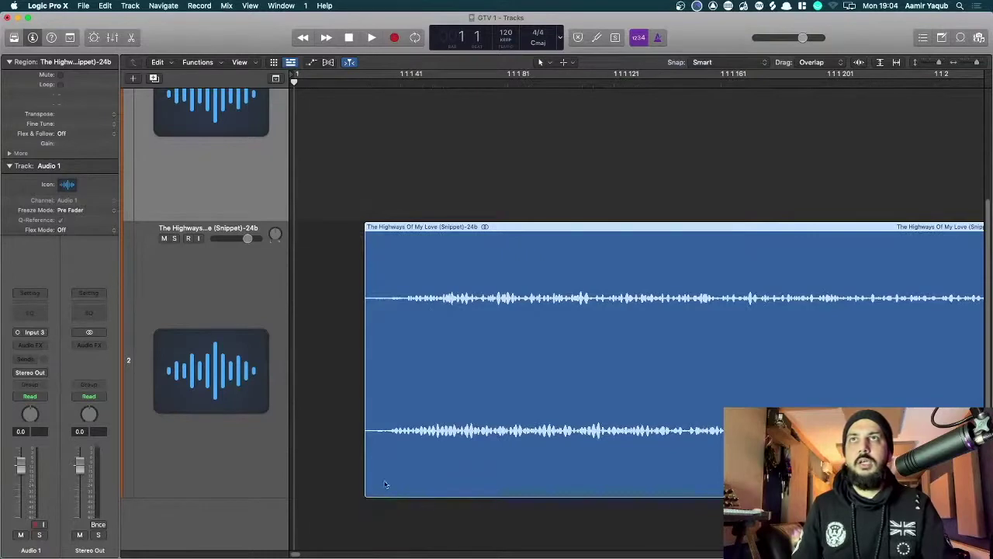
pyautogui.moveTo(384, 483); pyautogui.dragTo(327, 485)
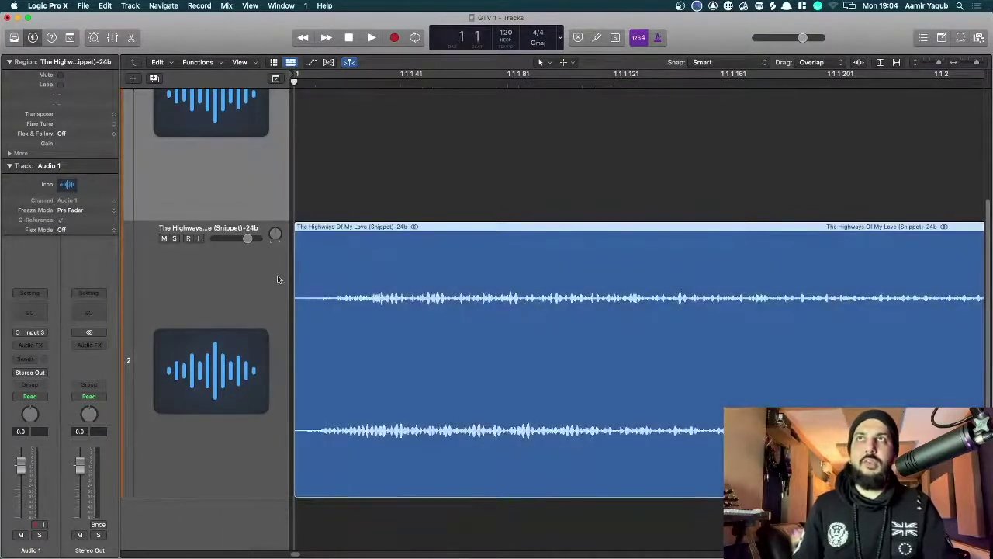
pyautogui.scroll(-10, 388, 318)
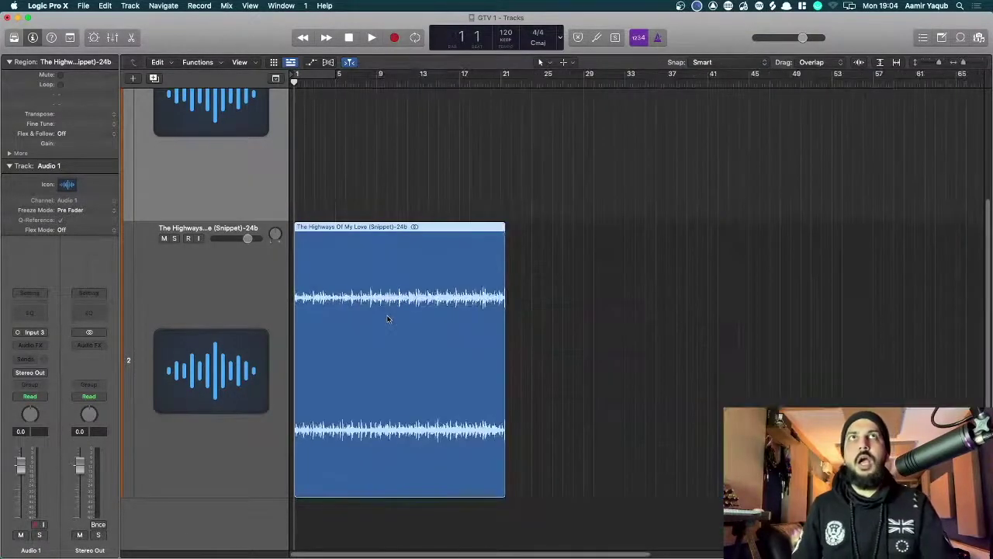
pyautogui.press('super+Right')
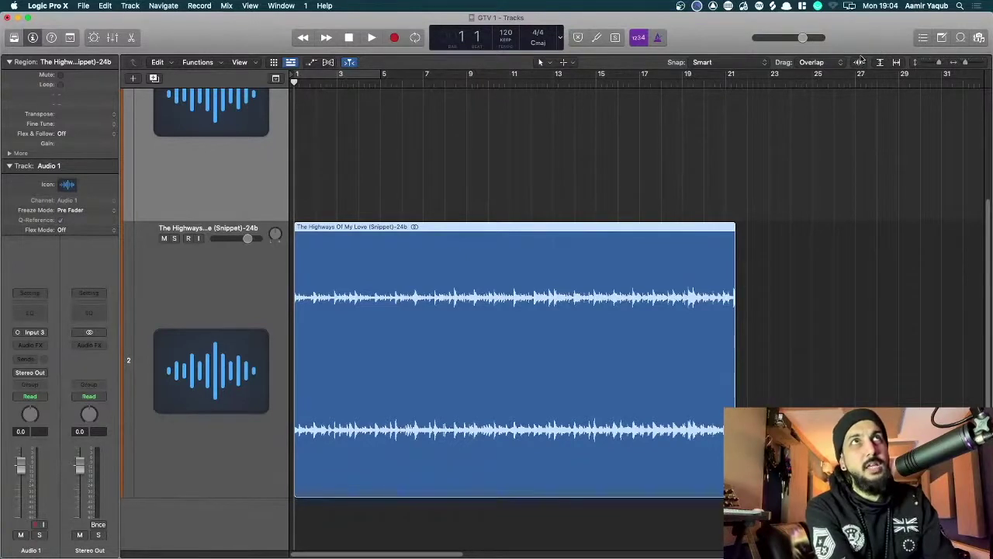
# Enlarge the waveform display with Waveform Zoom and zoom into the first bars
pyautogui.click(858, 62)
pyautogui.click(879, 242)
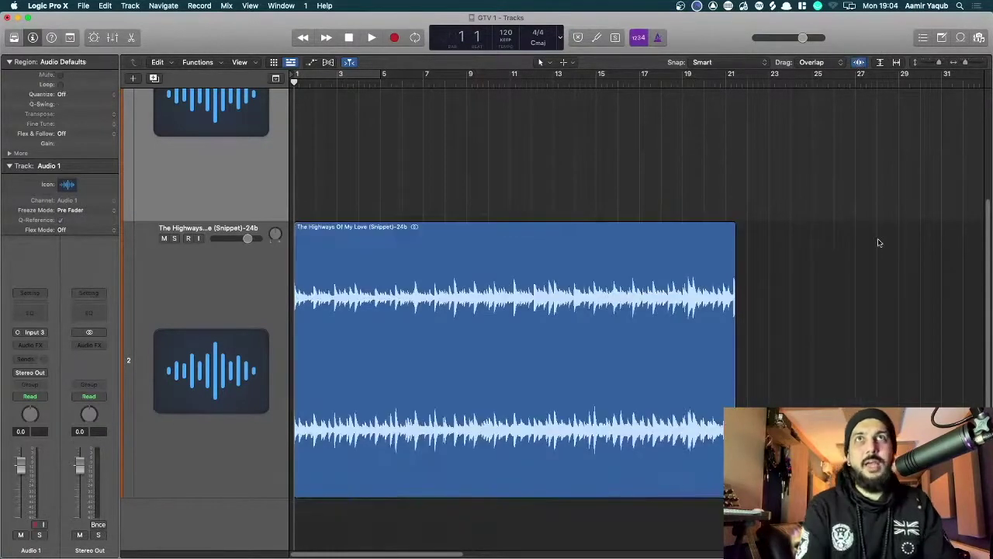
pyautogui.press('super+Right')
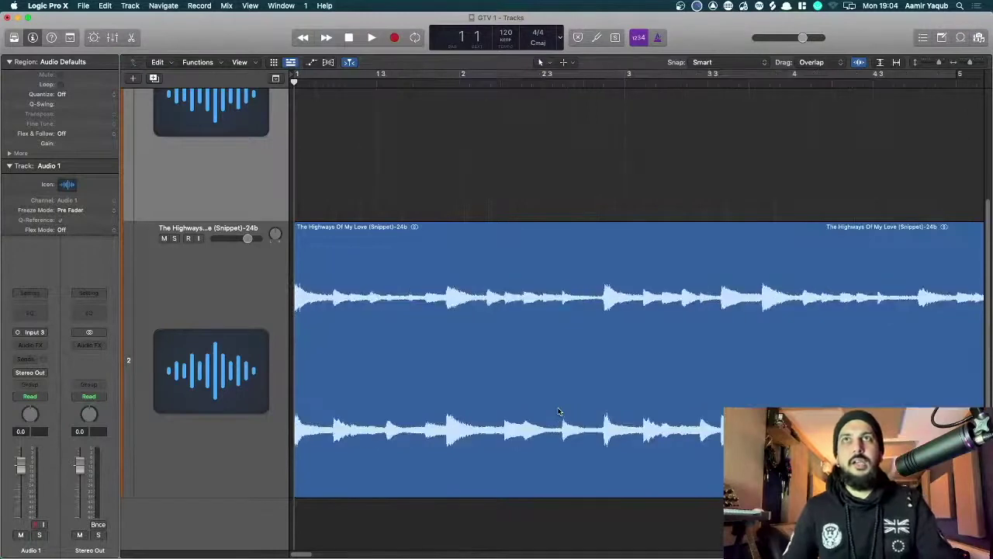
pyautogui.press('super+Left')
pyautogui.press('super+Left')
pyautogui.press('super+Left')
pyautogui.press('super+Right')
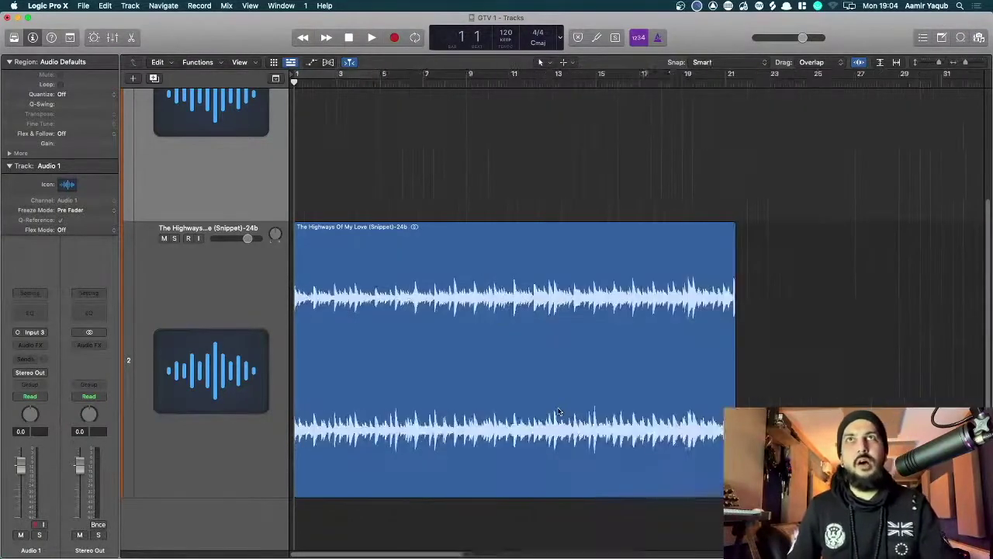
pyautogui.press('super+Right')
pyautogui.press('super+Right')
# Zoom out to bars 1–31 and delete the empty Audio 1 track
pyautogui.press('super+Left')
pyautogui.press('super+Left')
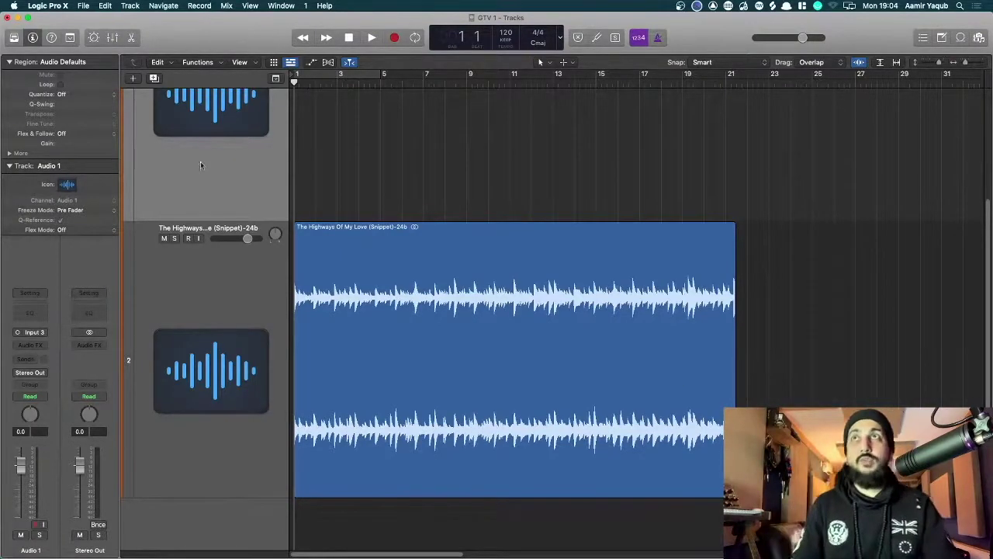
pyautogui.scroll(3, 201, 160)
pyautogui.press('super+BackSpace')
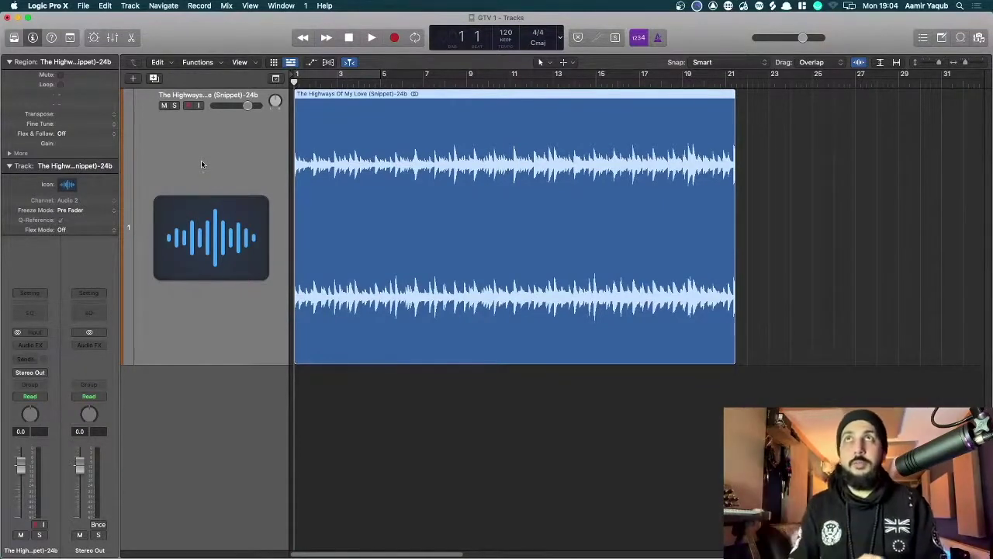
# Play the Highways snippet through to its end near bar 21, then stop
pyautogui.press('space')
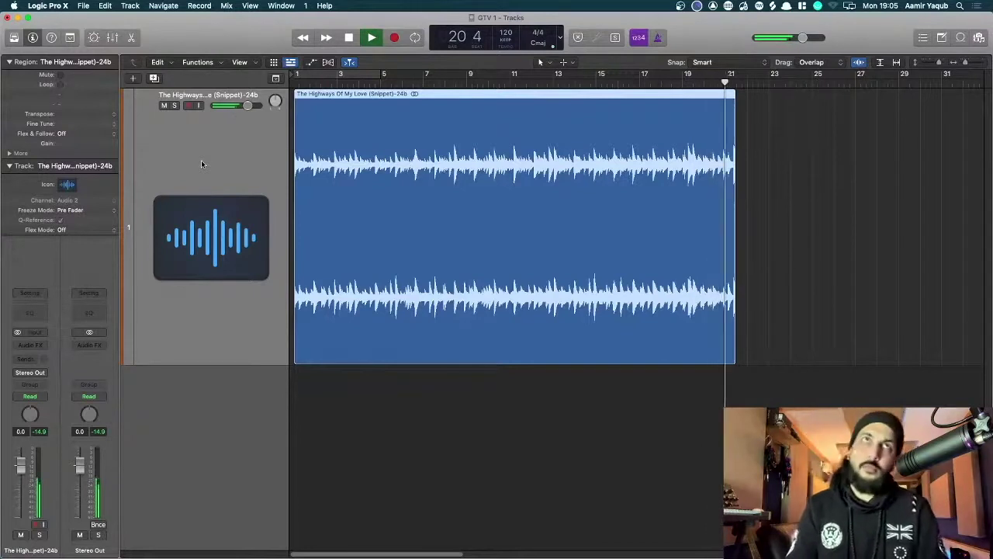
pyautogui.press('space')
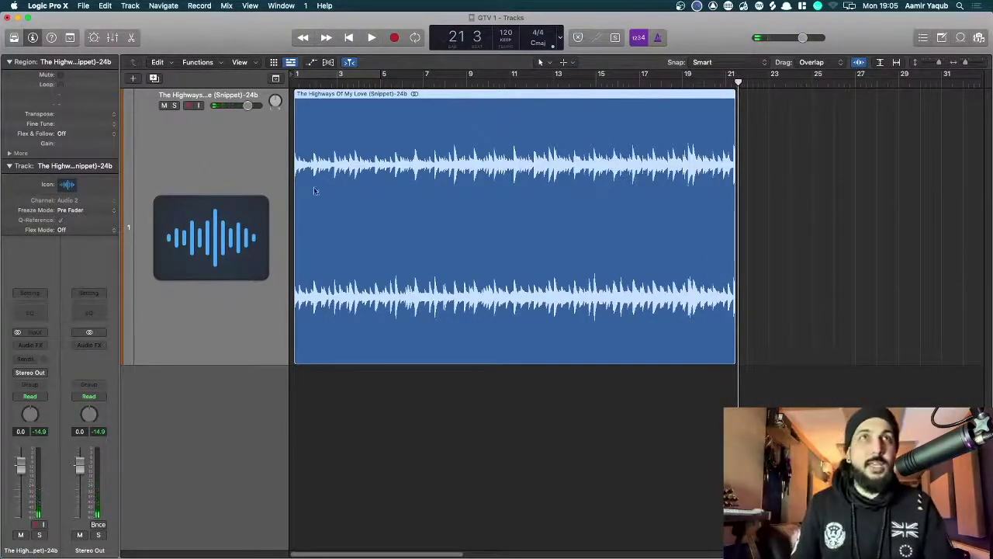
# Shorten the Highways region's end near bar 21 by two beats
pyautogui.press('super+Right')
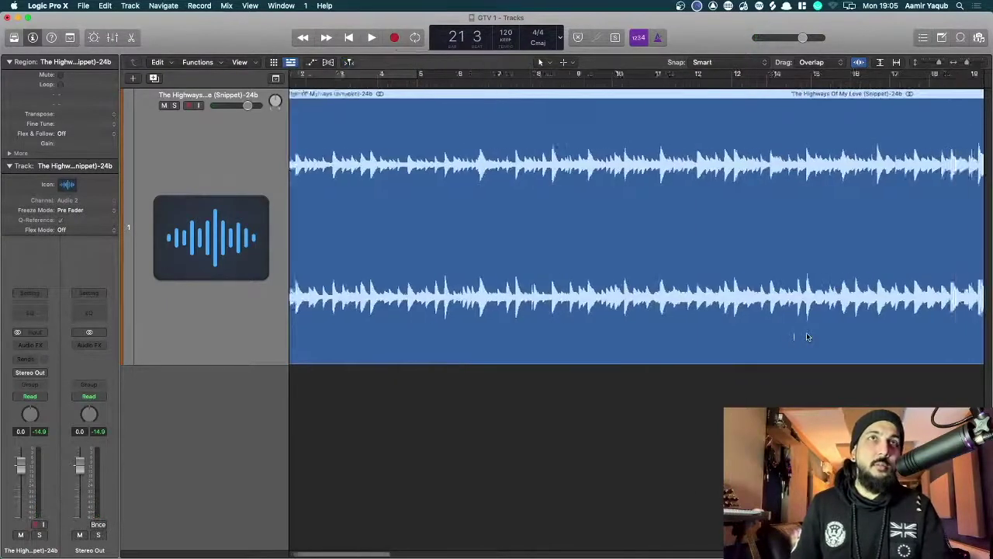
pyautogui.hscroll(5, 806, 333)
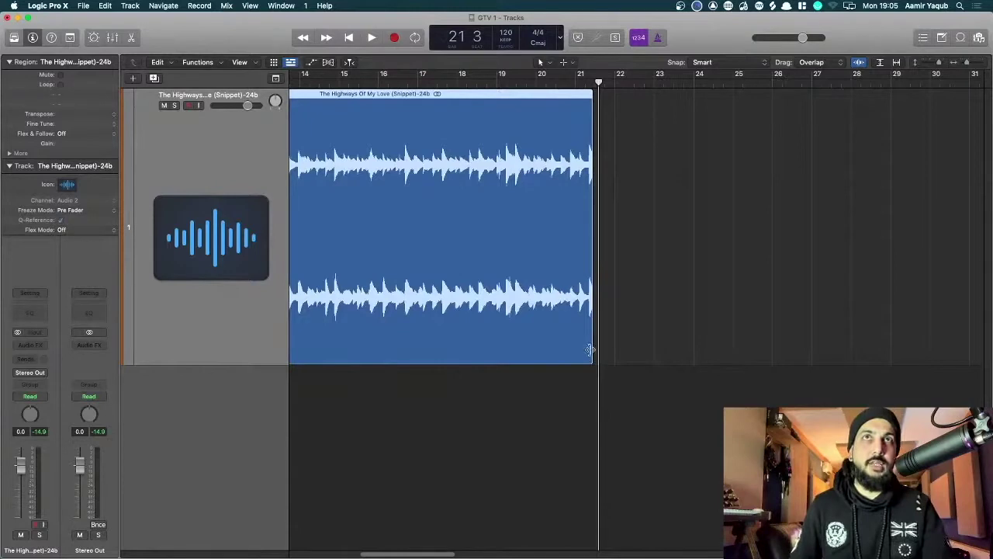
pyautogui.moveTo(590, 350); pyautogui.dragTo(587, 352)
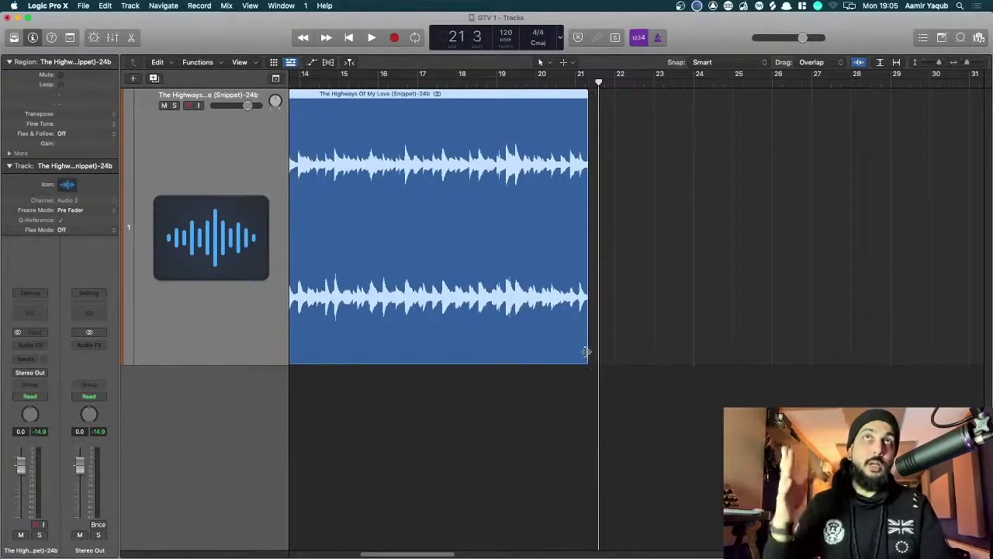
pyautogui.press('super+Left')
pyautogui.press('super+Right')
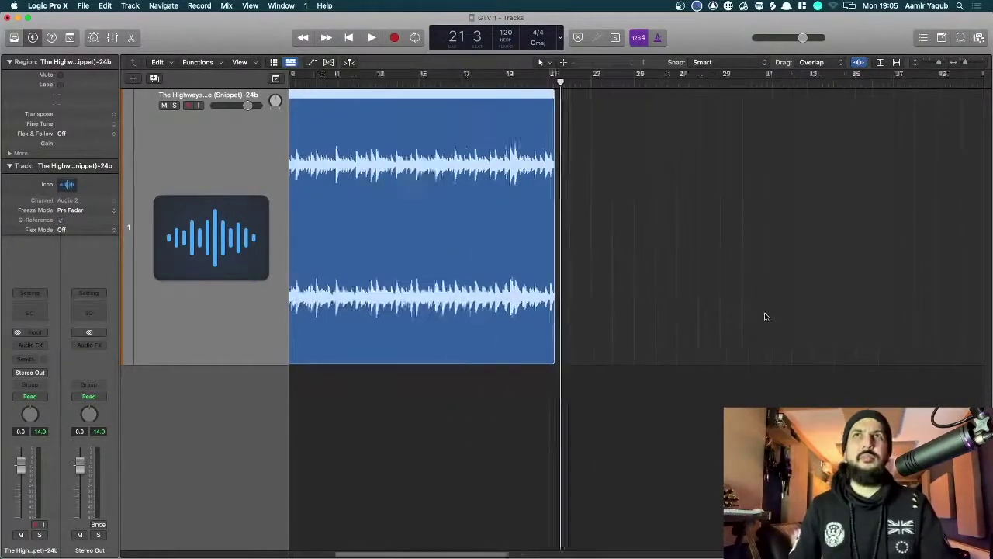
pyautogui.press('super+Right')
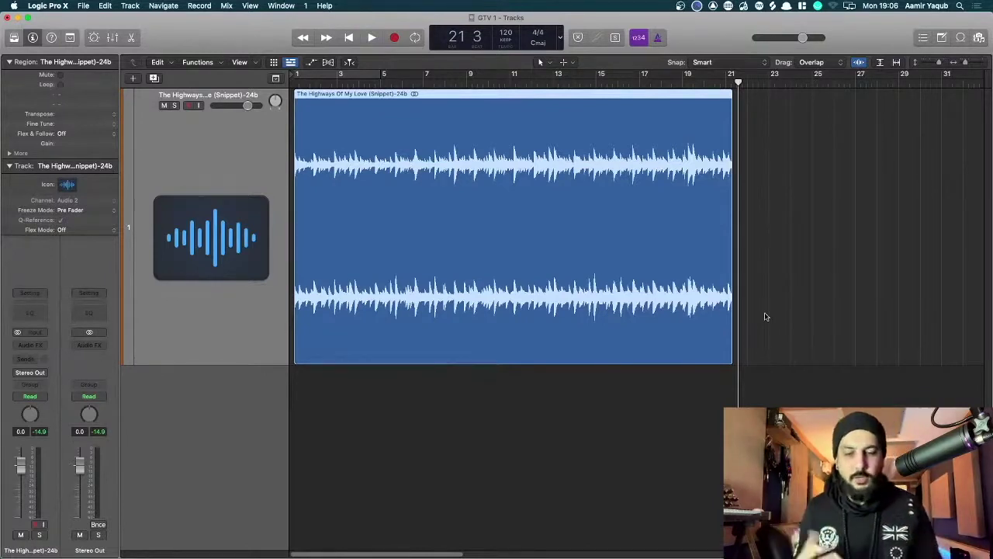
# Return the playhead to bar 1 and shrink the track lanes
pyautogui.press('Return')
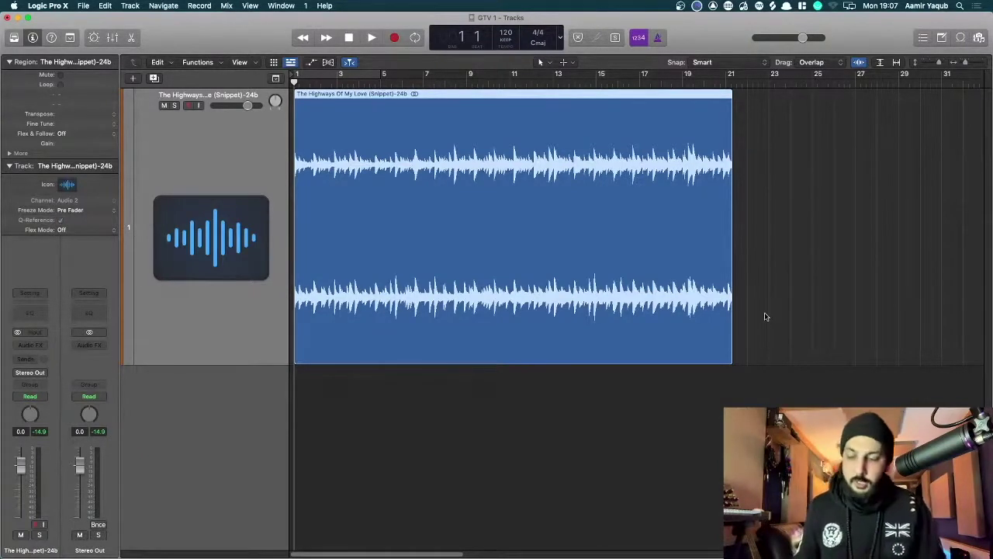
pyautogui.press('super+Up')
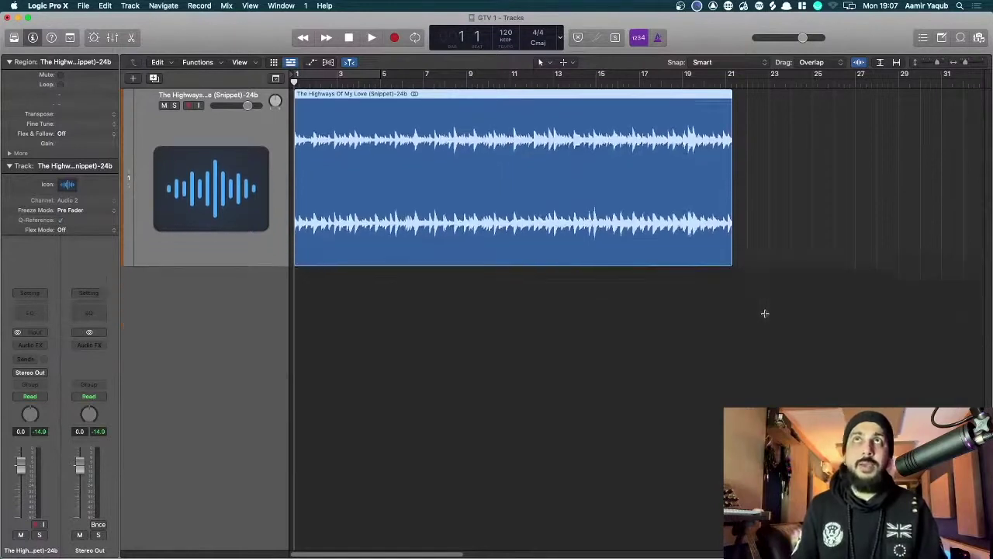
# Add a new audio track, copy the Highways region onto it, and mute track 1
pyautogui.press('super+Up')
pyautogui.press('alt+super+a')
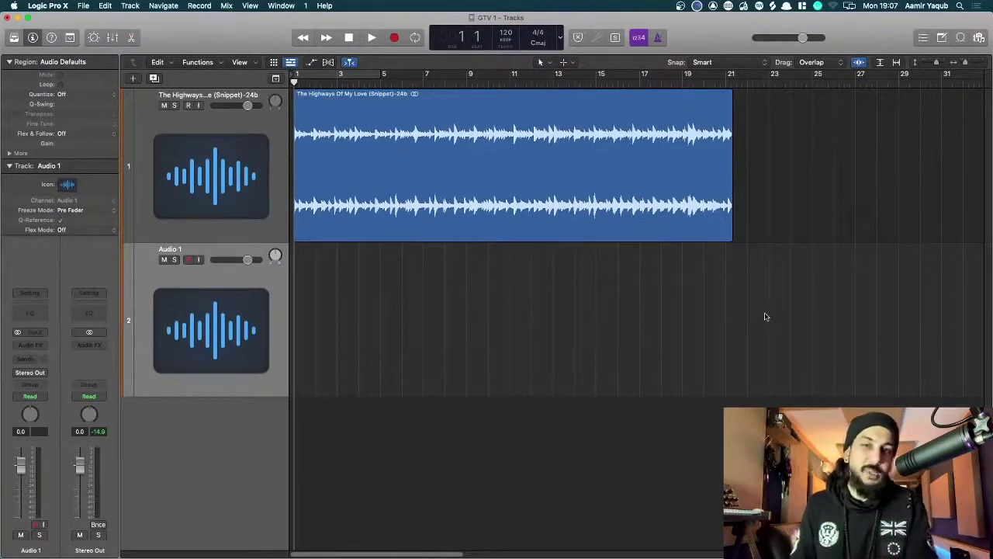
pyautogui.click(629, 166)
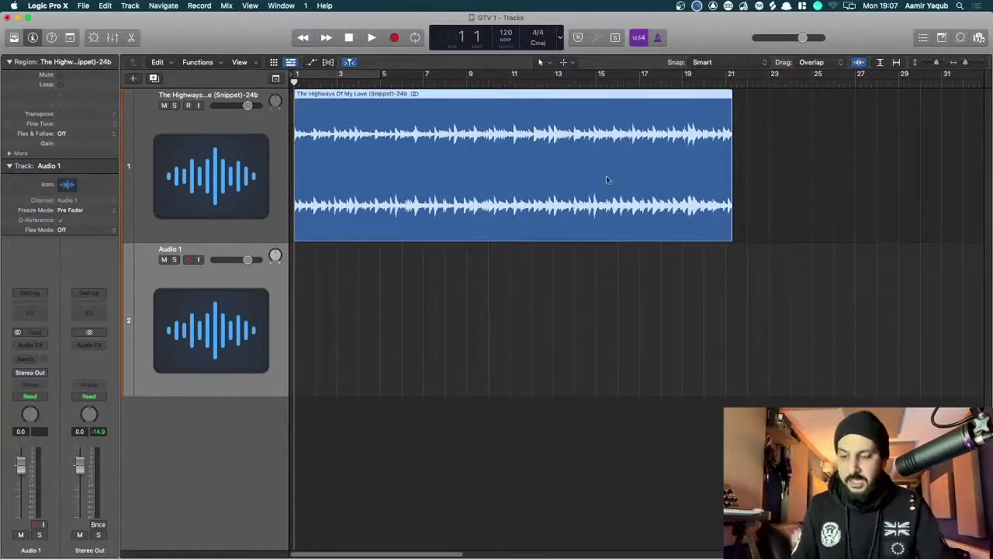
pyautogui.moveTo(606, 175); pyautogui.dragTo(607, 287)
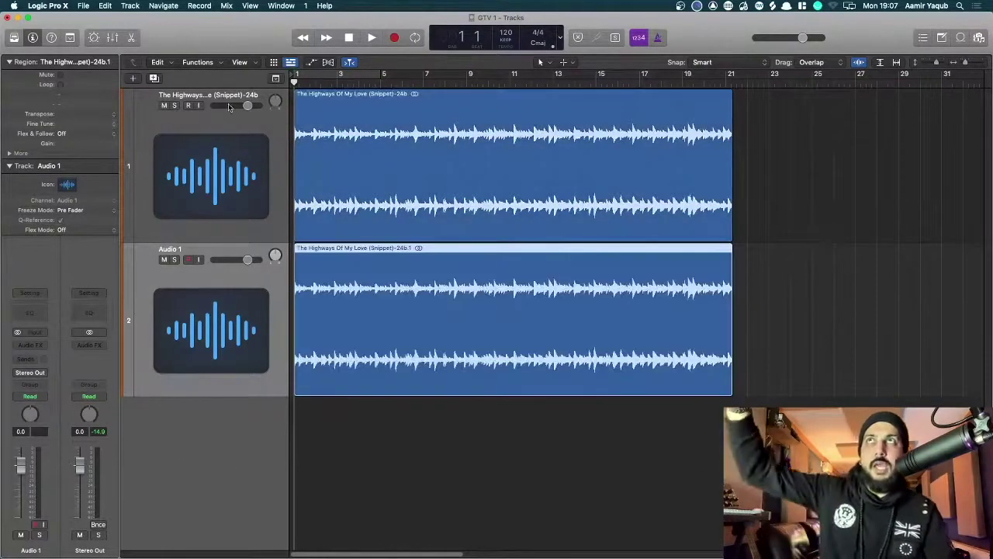
pyautogui.click(194, 116)
pyautogui.click(164, 106)
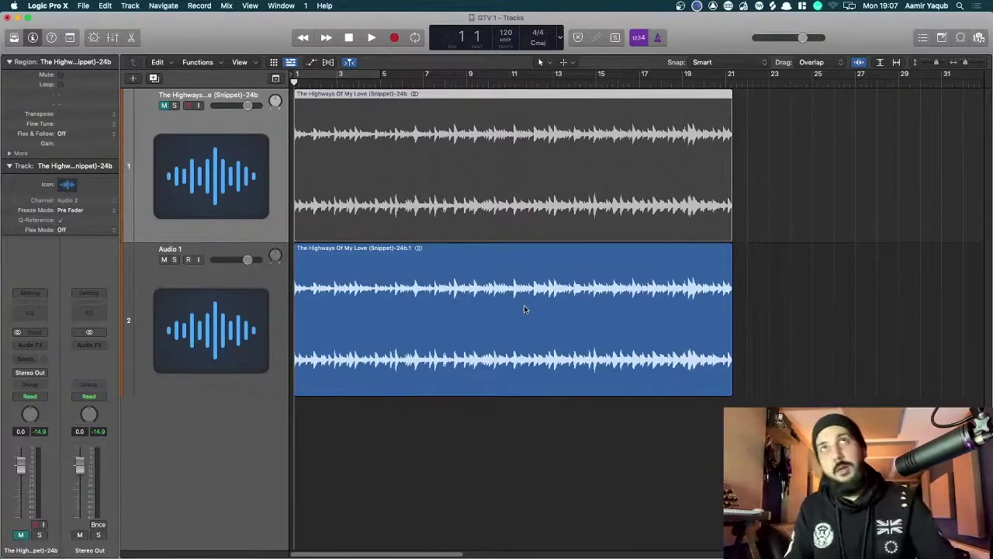
# Shrink both tracks vertically, deselect the regions, and play back the duplicated Highways snippet
pyautogui.press('super+Up')
pyautogui.press('super+Right')
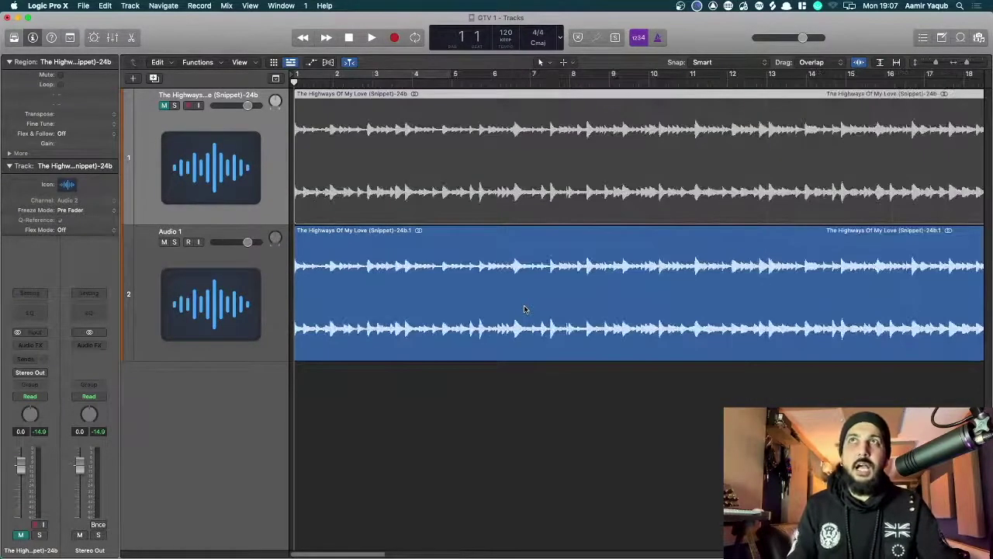
pyautogui.press('super+Left')
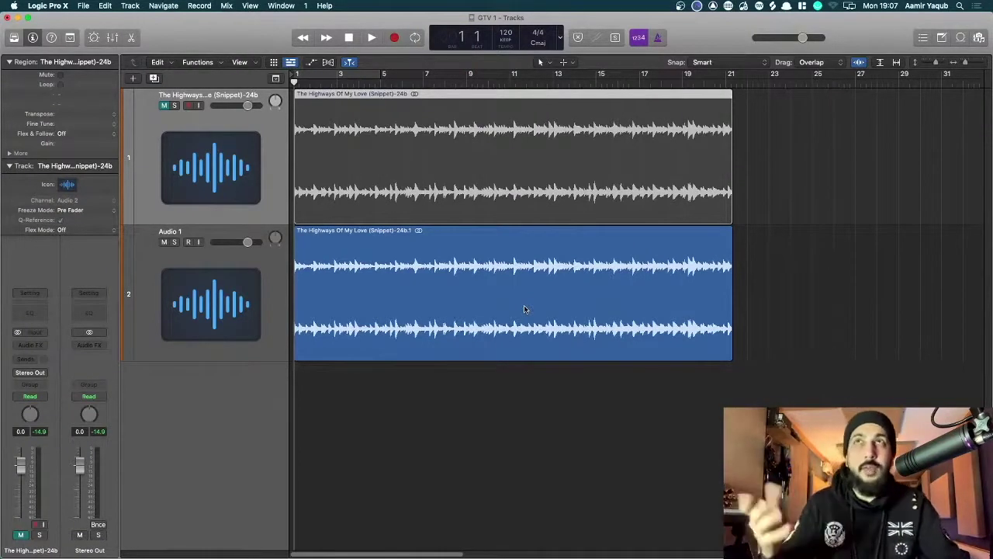
pyautogui.click(564, 466)
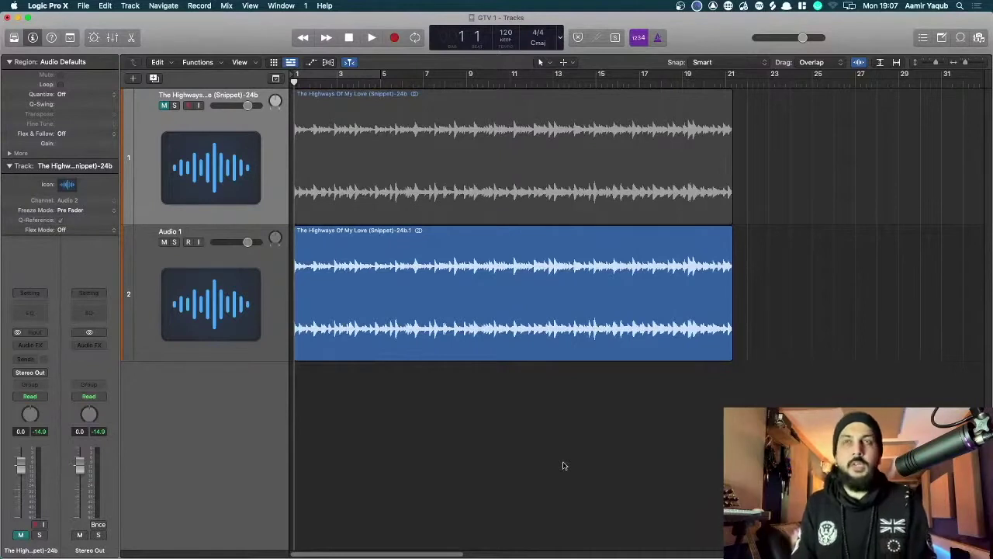
pyautogui.press('space')
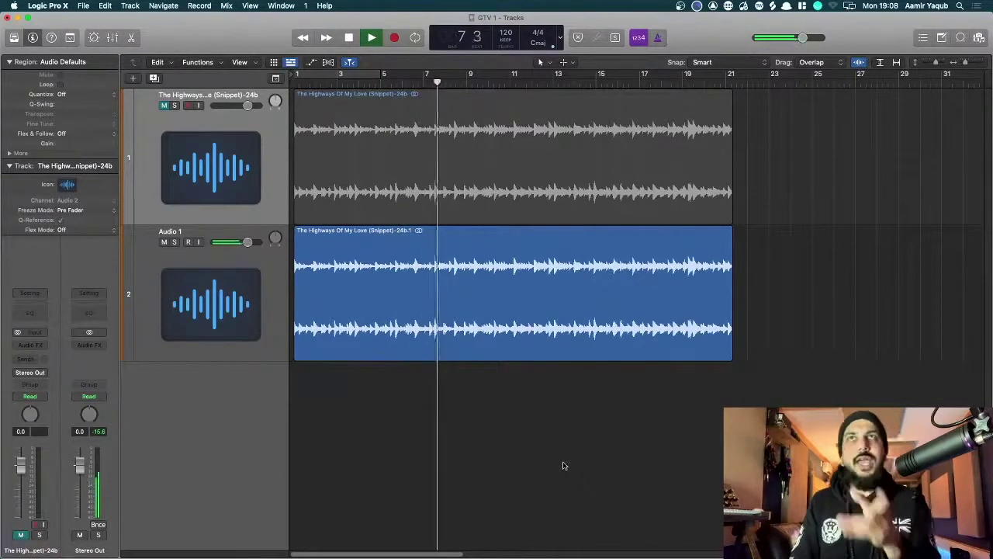
# Replay the snippet from bar 1 and stop with the playhead just before bar 5
pyautogui.press('space')
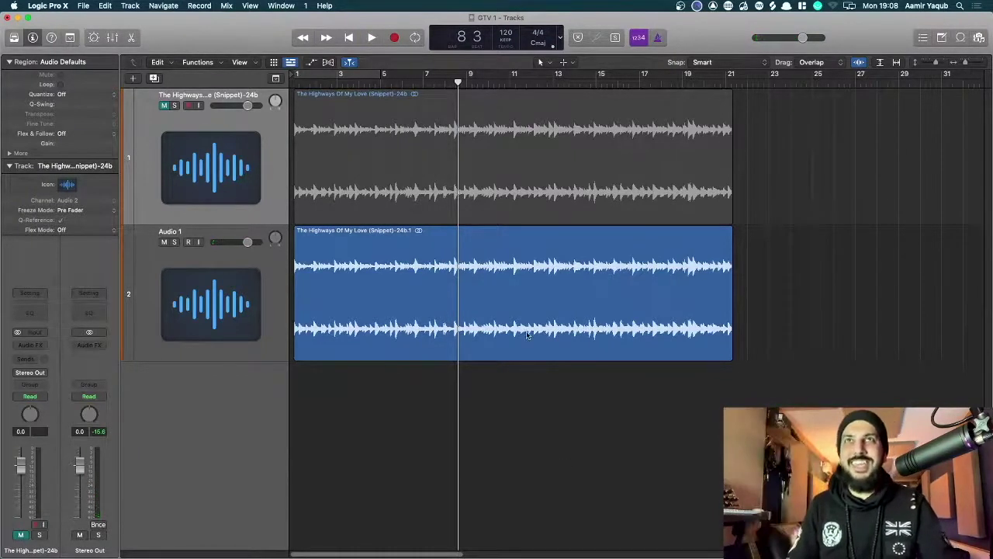
pyautogui.press('super+Right')
pyautogui.press('super+Left')
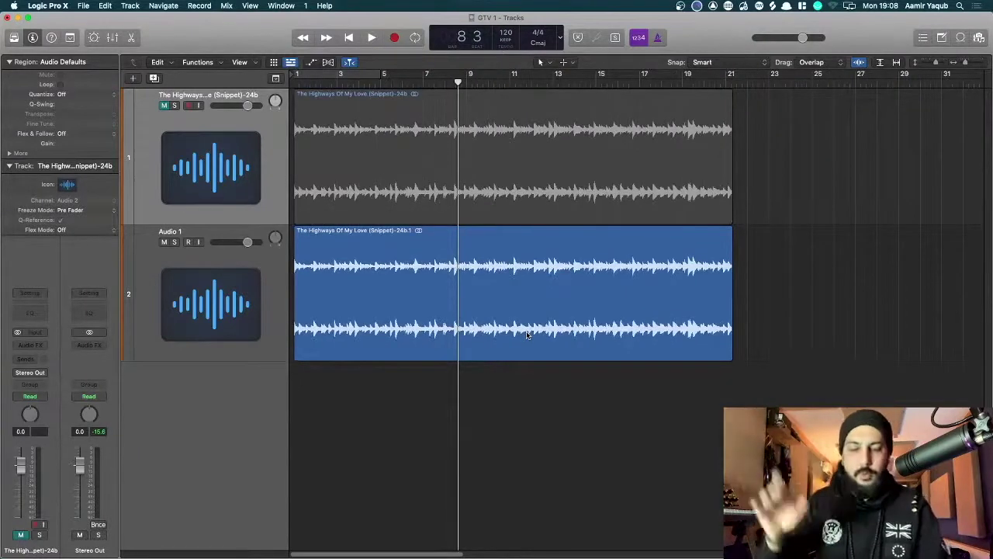
pyautogui.press('Return')
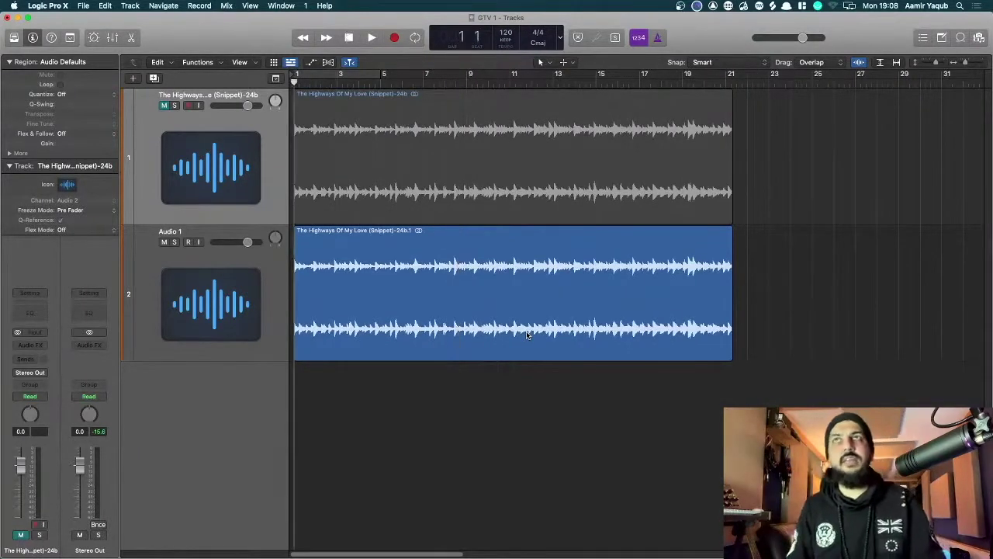
pyautogui.press('space')
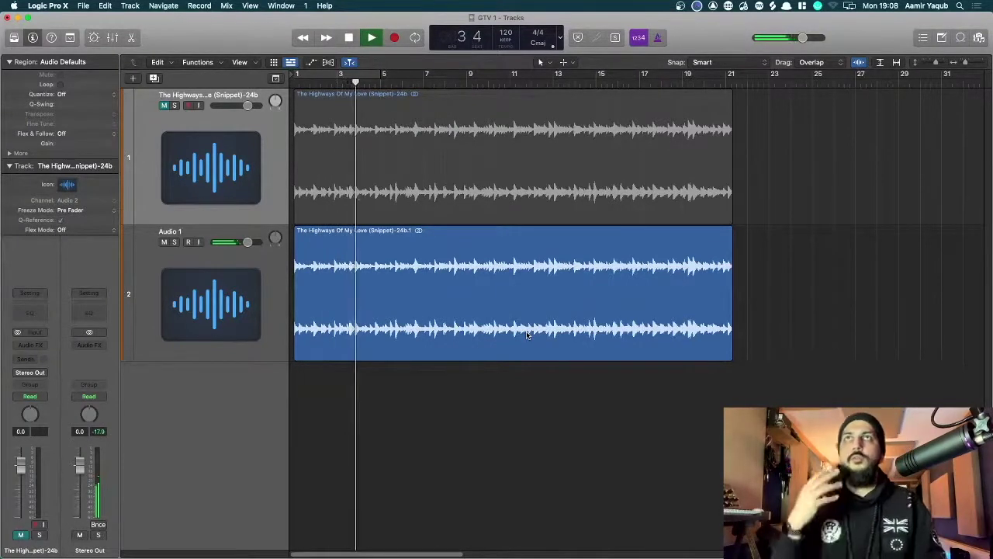
pyautogui.press('space')
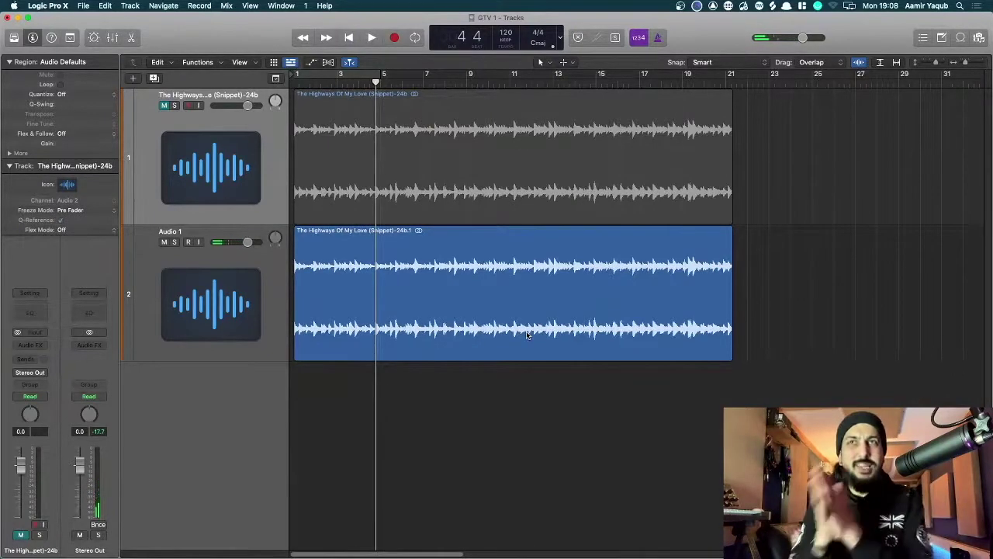
# Zoom in closely on the bar 5 downbeat transient and enlarge the track lanes
pyautogui.press('super+Right')
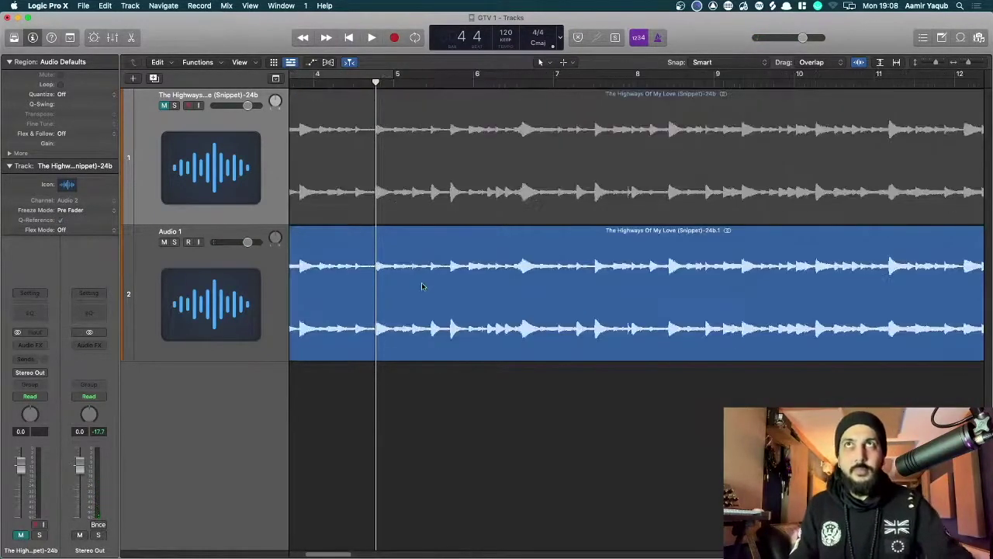
pyautogui.press('super+Right')
pyautogui.press('super+Right')
pyautogui.press('super+Left')
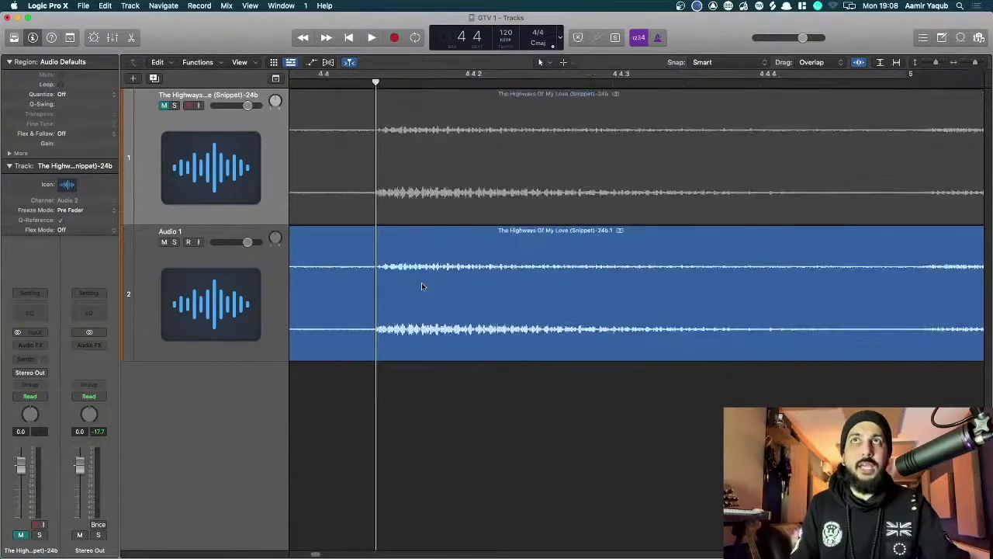
pyautogui.press('super+Left')
pyautogui.press('super+Left')
pyautogui.press('super+Down')
pyautogui.press('super+Down')
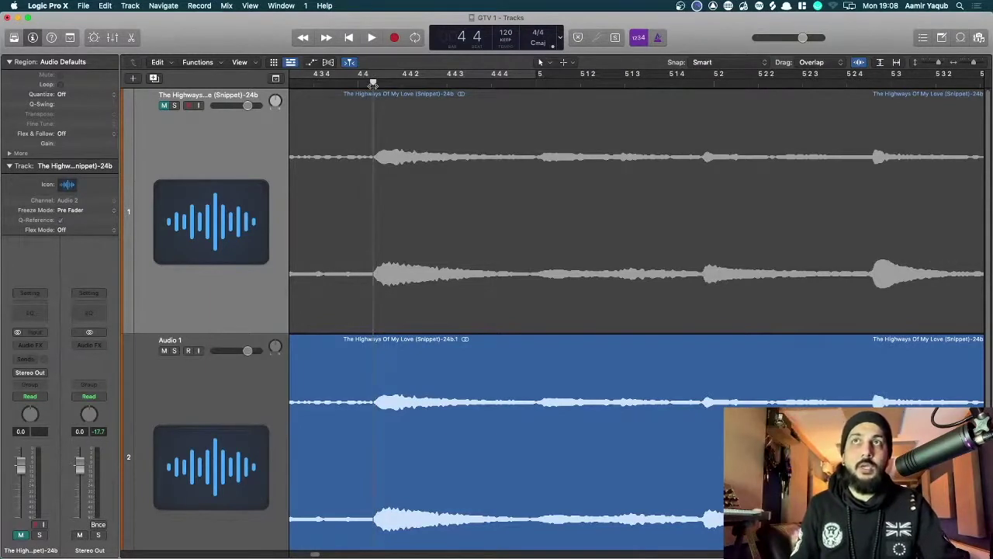
# Select the duplicate Audio 1 track and show the extra editing functions
pyautogui.click(260, 404)
pyautogui.scroll(-1, 260, 404)
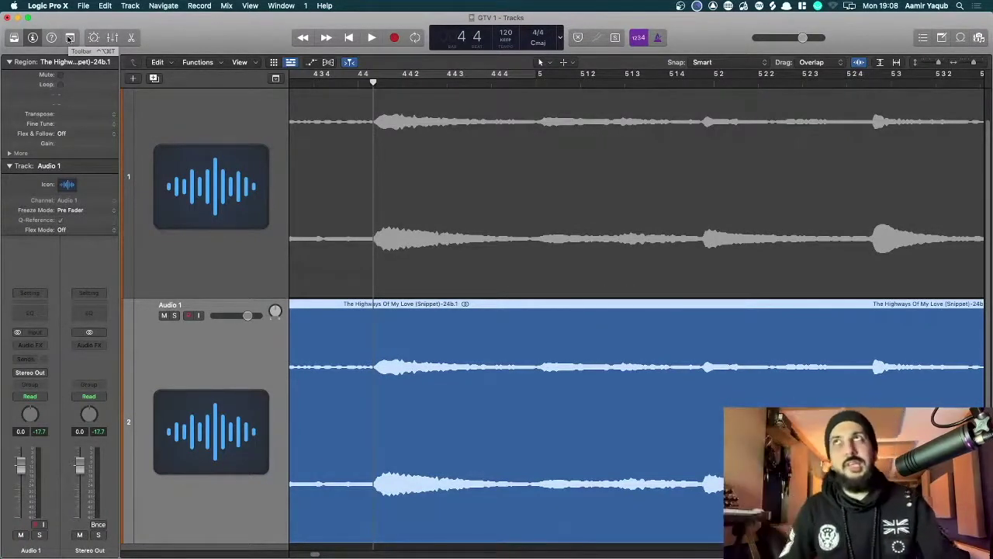
pyautogui.click(69, 38)
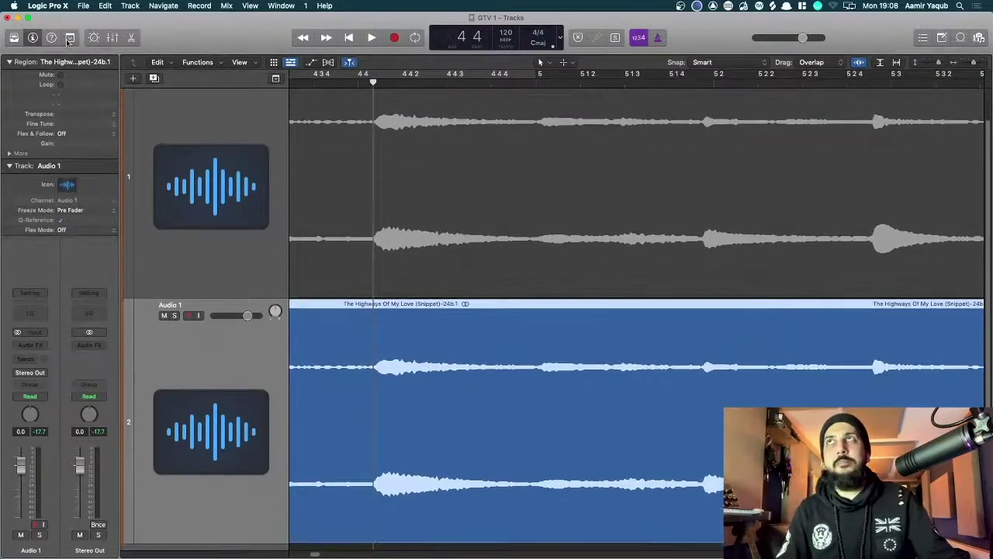
# Split the duplicate Audio 1 region at the playhead, right on the drum hit
pyautogui.click(69, 39)
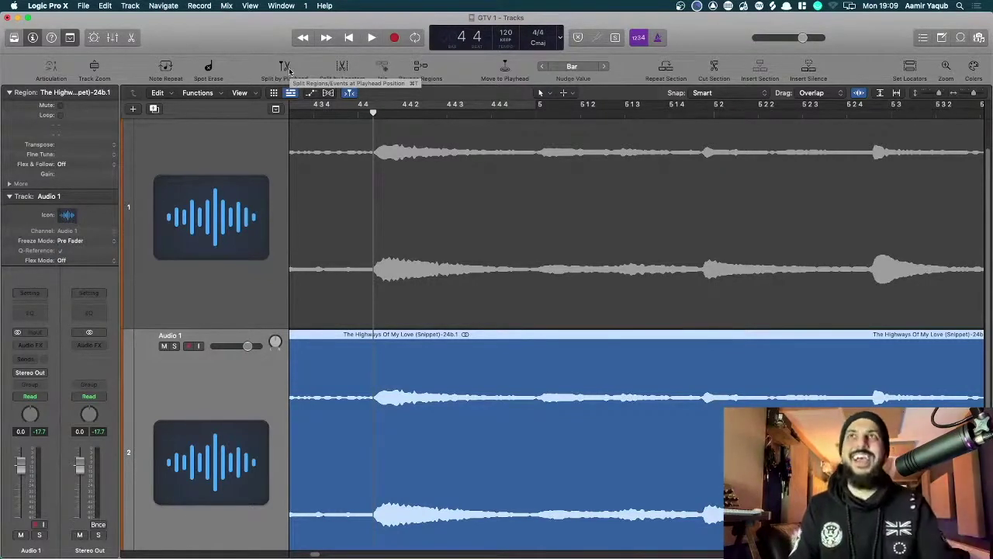
pyautogui.click(285, 68)
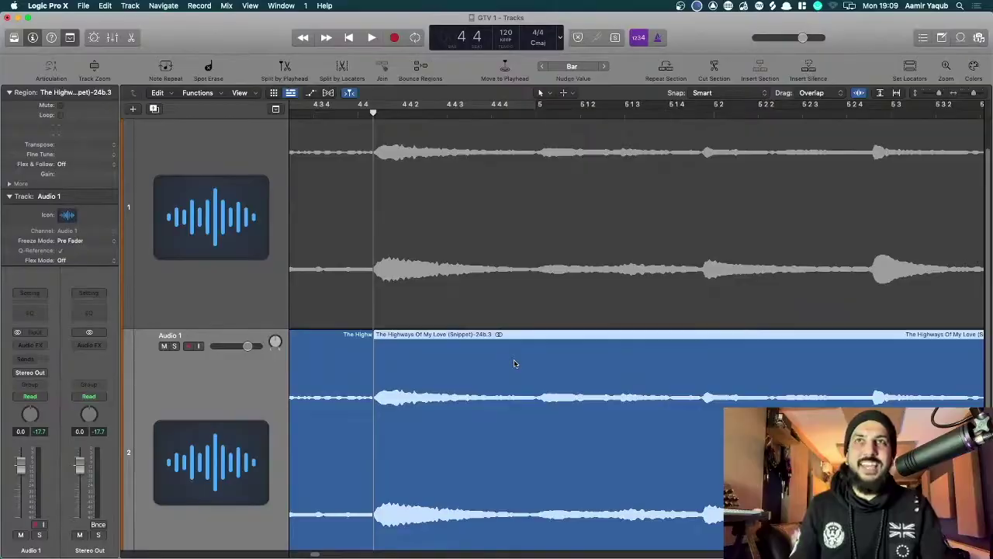